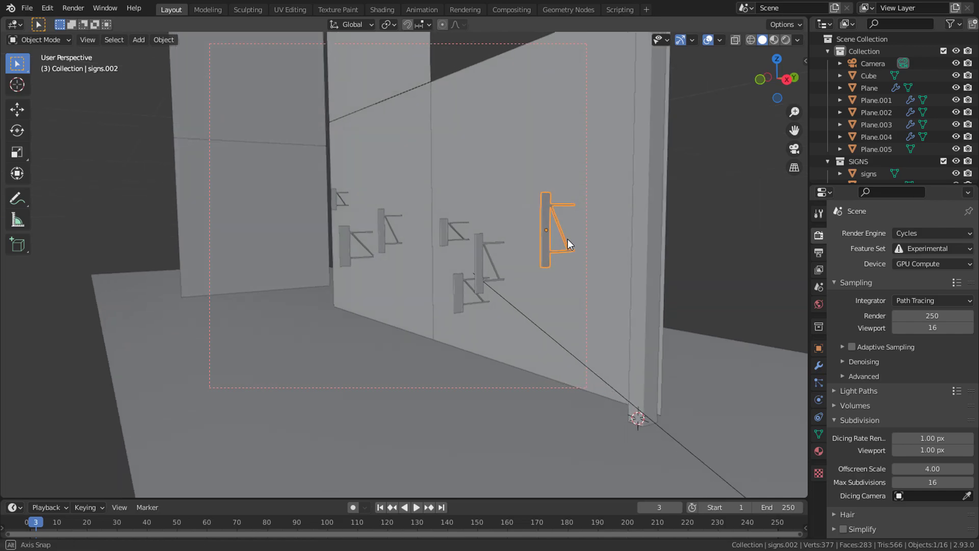
Switch to Rendered shading and move the blue neon sign higher and further right.
{"action": "left_click", "coordinate": [784, 41]}
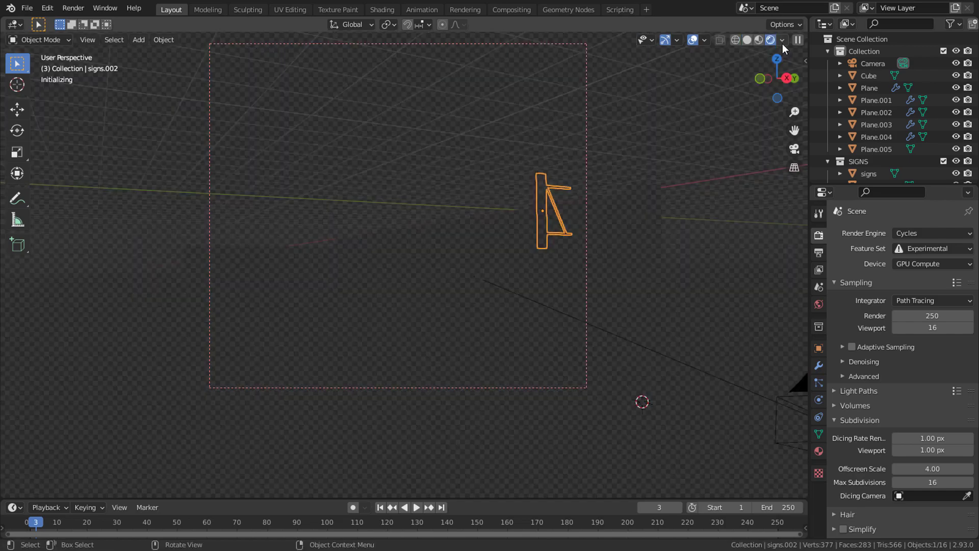
{"action": "mouse_move", "coordinate": [502, 257]}
{"action": "middle_mouse_down"}
{"action": "mouse_move", "coordinate": [549, 251]}
{"action": "mouse_move", "coordinate": [500, 247]}
{"action": "middle_mouse_up"}
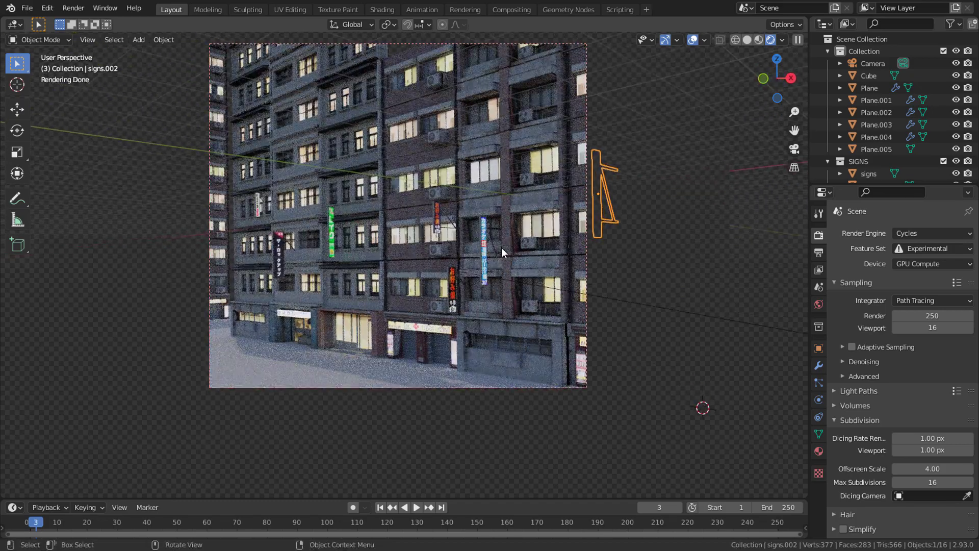
{"action": "middle_click_drag", "start_coordinate": [497, 247], "coordinate": [386, 265]}
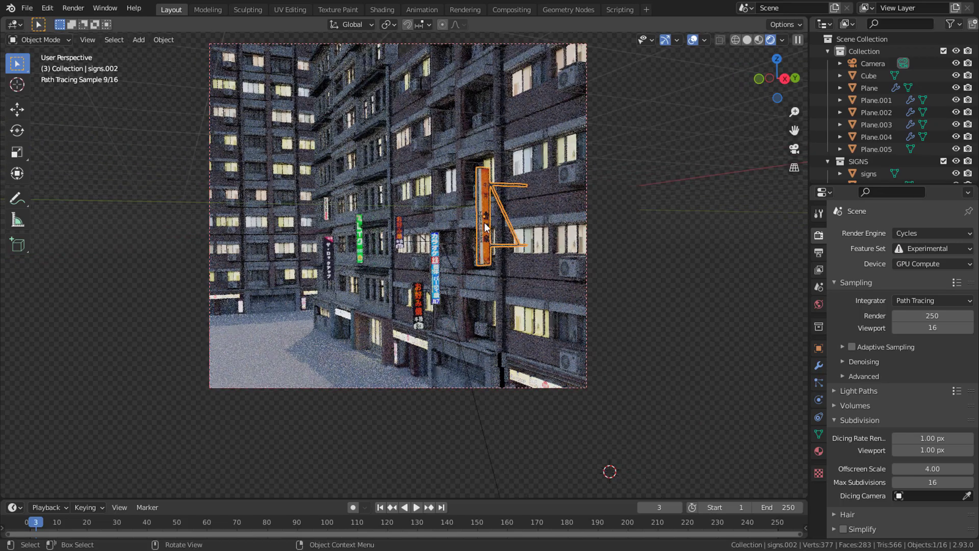
{"action": "left_click", "coordinate": [438, 268]}
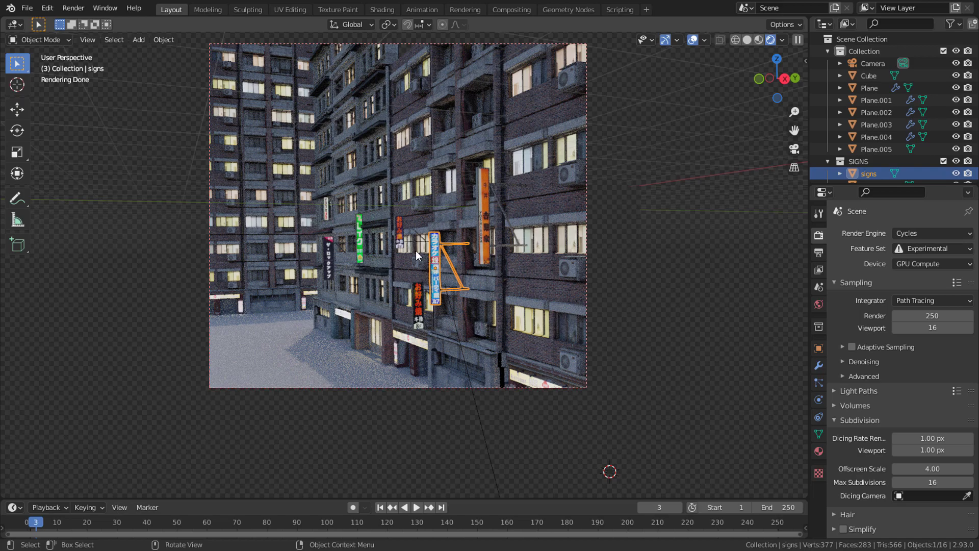
{"action": "key", "text": "g"}
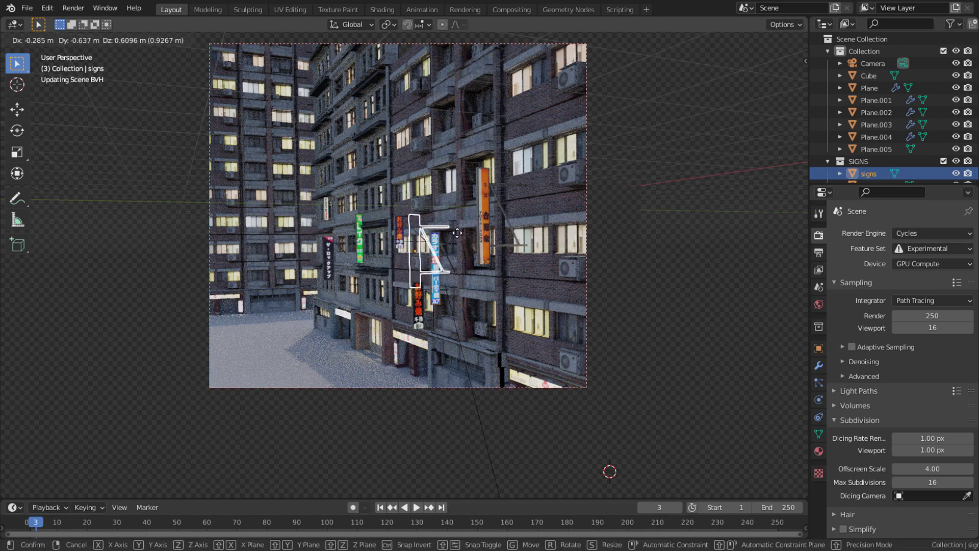
{"action": "left_click", "coordinate": [453, 171]}
{"action": "key", "text": "g"}
{"action": "left_click", "coordinate": [469, 179]}
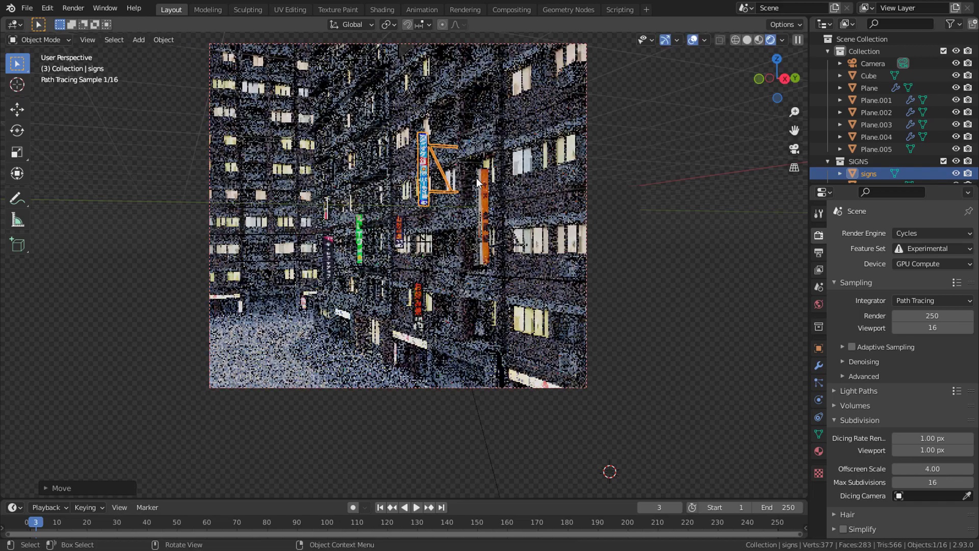
Raise the orange neon sign, then box-select the default camera, cube and light.
{"action": "left_click", "coordinate": [485, 205]}
{"action": "key", "text": "g"}
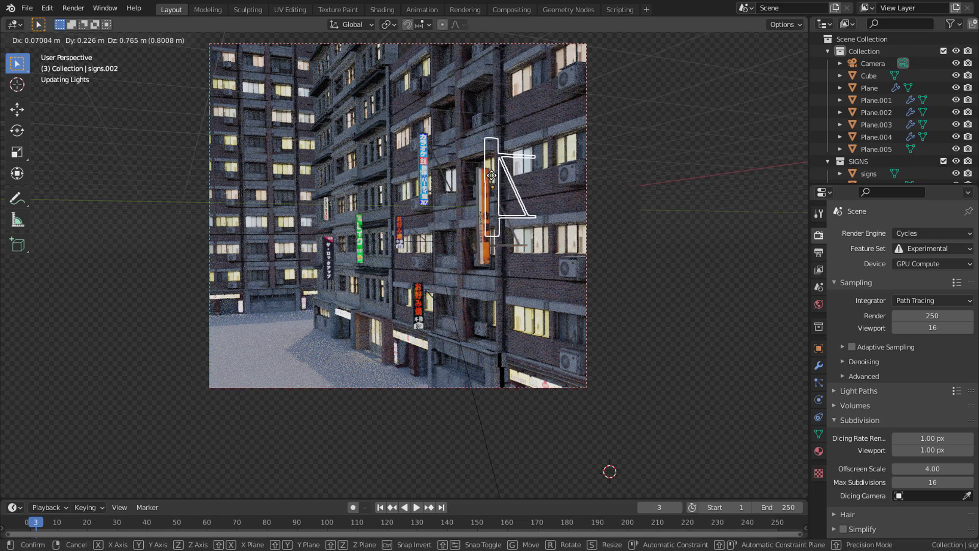
{"action": "left_click", "coordinate": [487, 168]}
{"action": "key", "text": "g"}
{"action": "left_click", "coordinate": [488, 155]}
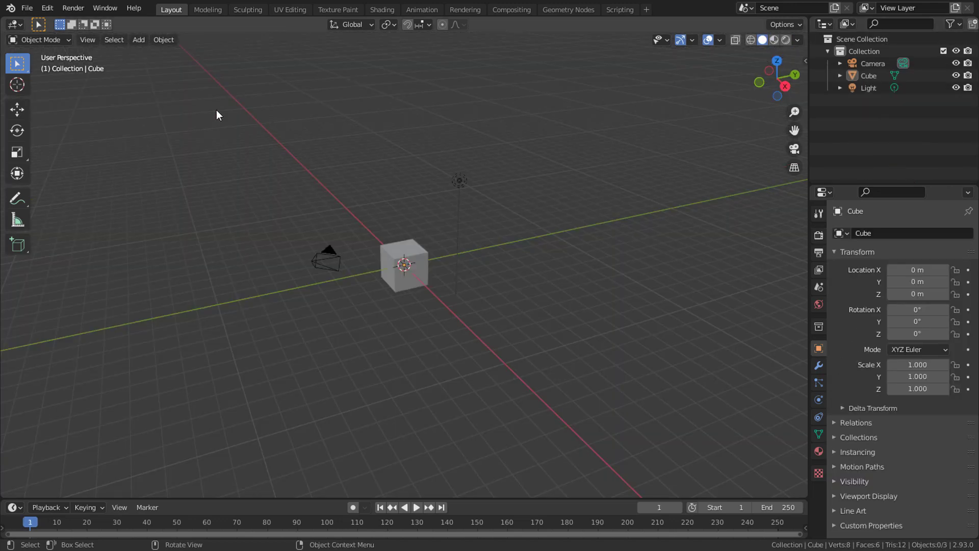
{"action": "left_click_drag", "start_coordinate": [209, 105], "coordinate": [562, 411]}
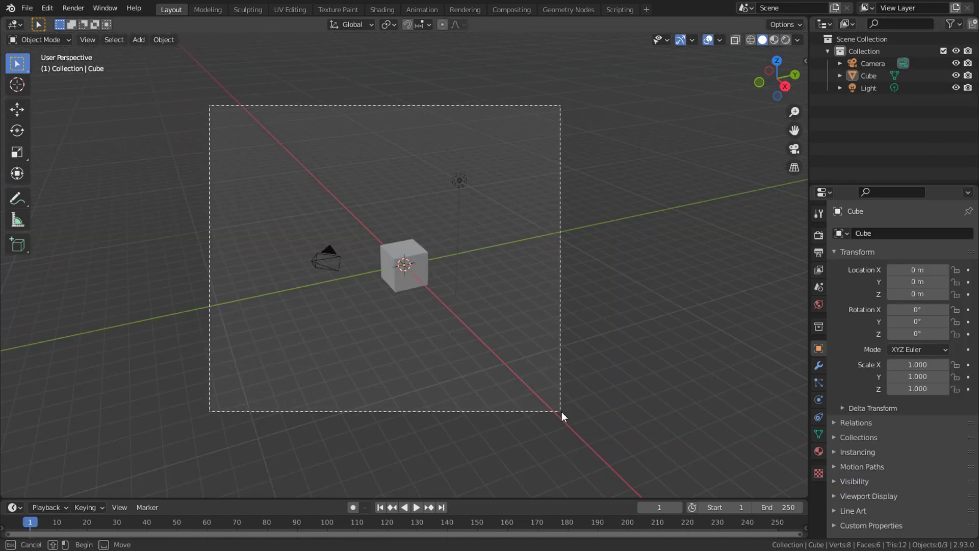
Delete the default camera, cube and light.
{"action": "key", "text": "x"}
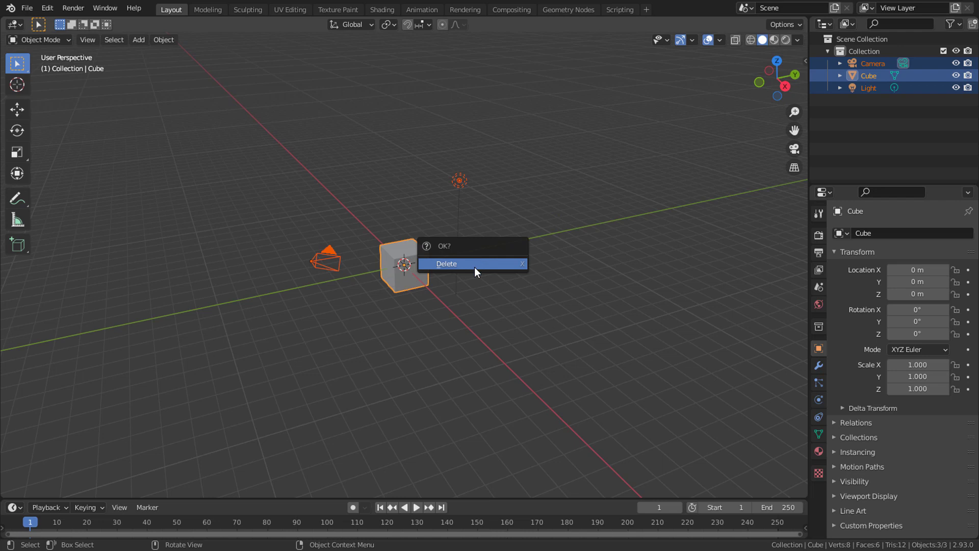
{"action": "left_click", "coordinate": [474, 267]}
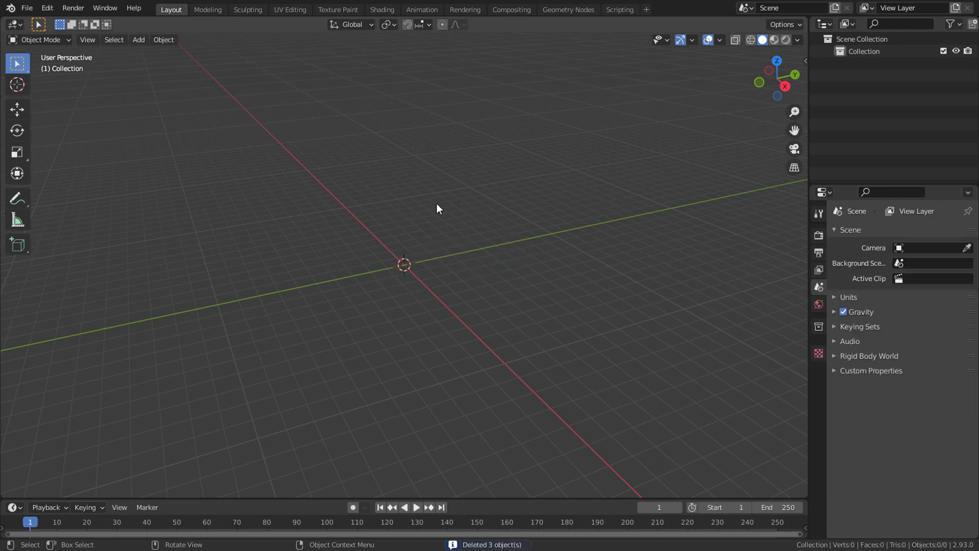
{"action": "middle_click_drag", "start_coordinate": [436, 204], "coordinate": [433, 257]}
Add a plane, scale it about 5 times and apply its scale.
{"action": "key", "text": "shift+a"}
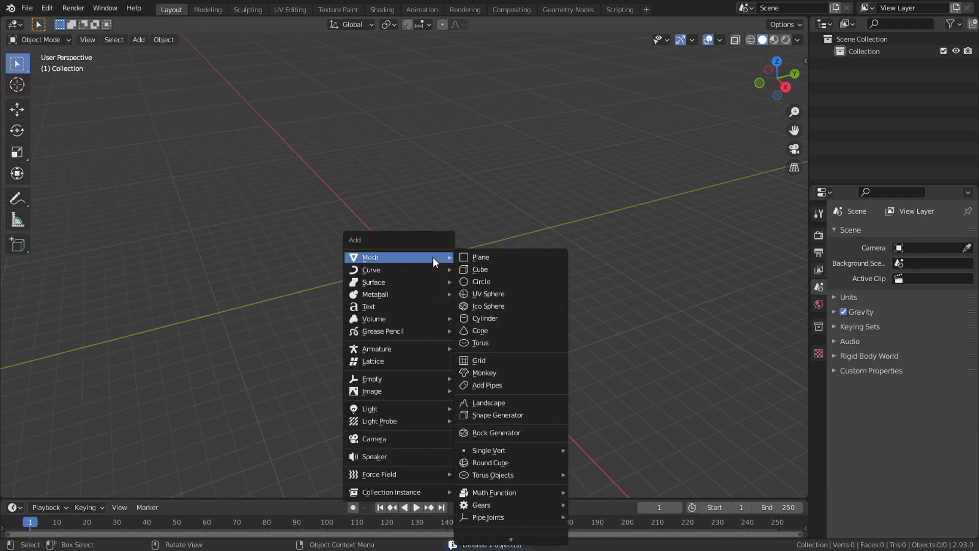
{"action": "left_click", "coordinate": [485, 257]}
{"action": "key", "text": "s"}
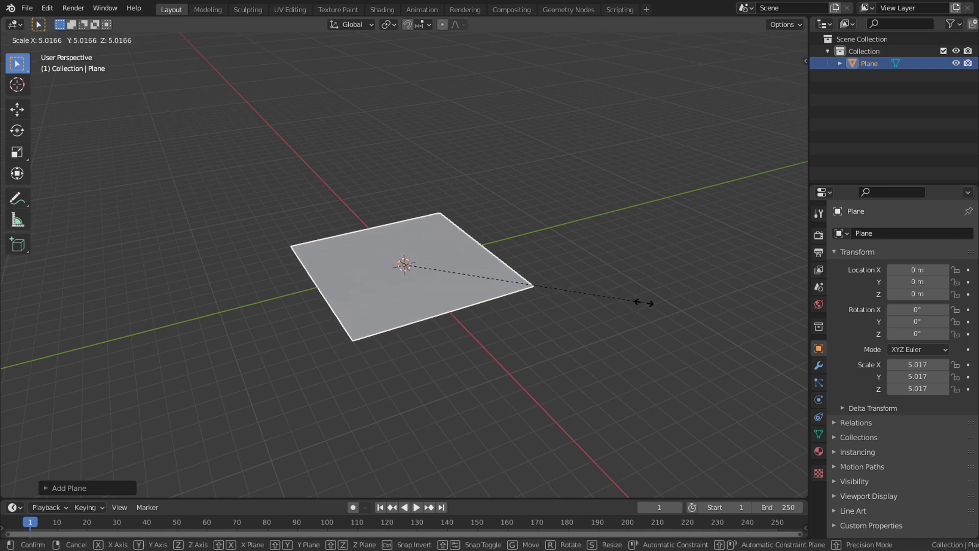
{"action": "left_click", "coordinate": [642, 305]}
{"action": "key", "text": "ctrl"}
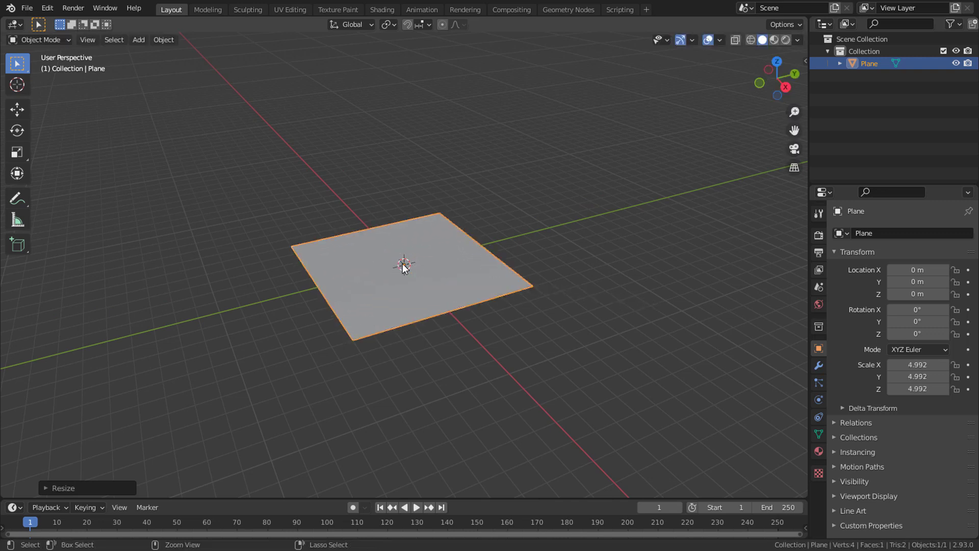
{"action": "key", "text": "ctrl+a"}
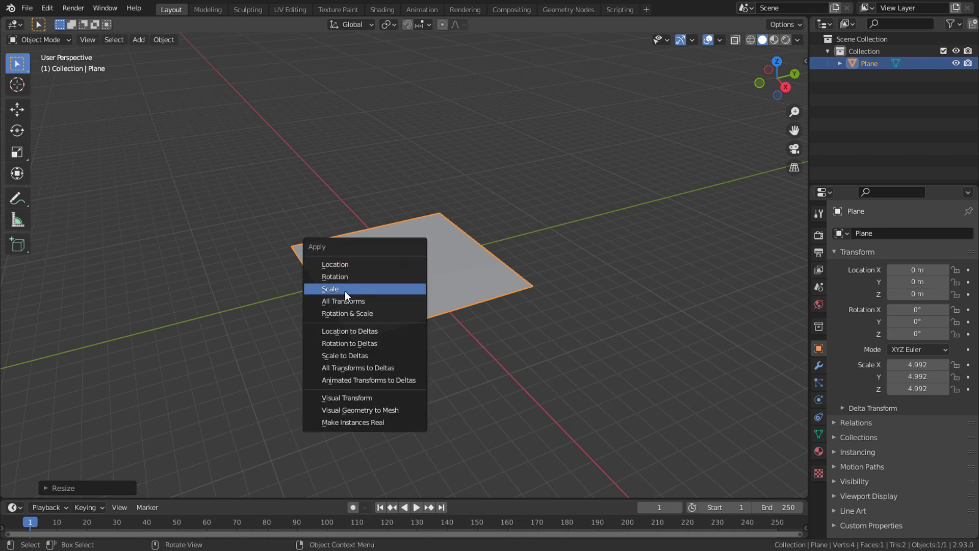
{"action": "left_click", "coordinate": [345, 295]}
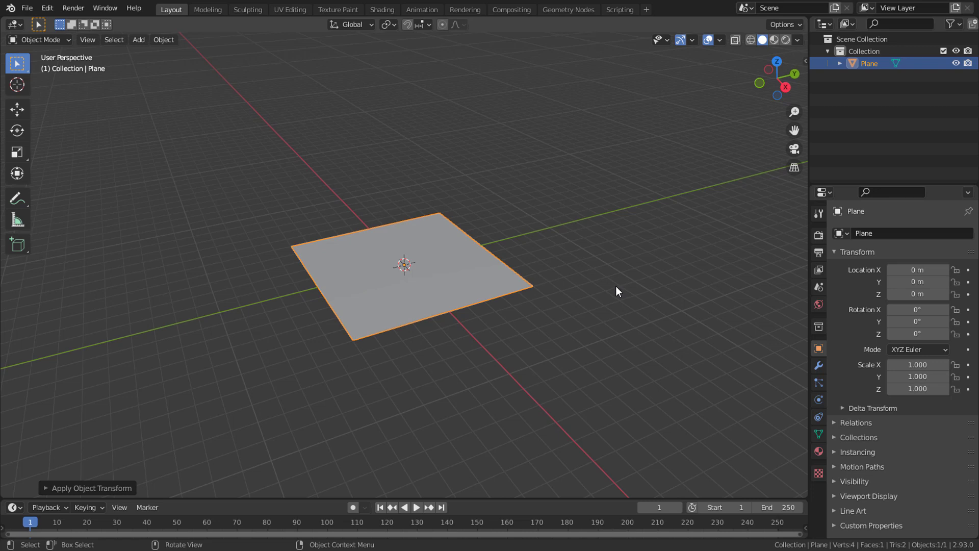
Set Render Properties to Cycles, Experimental feature set and GPU Compute device.
{"action": "left_click", "coordinate": [819, 238]}
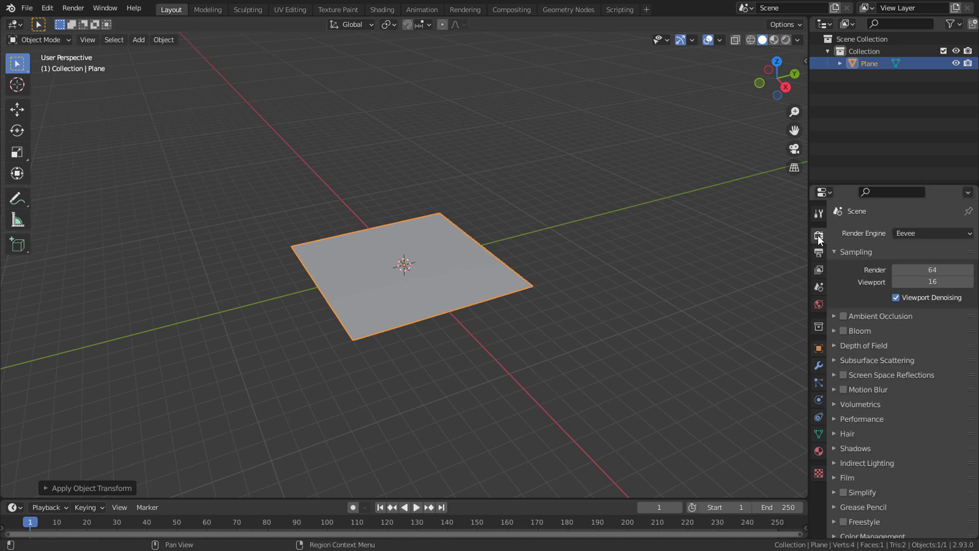
{"action": "left_click", "coordinate": [926, 236]}
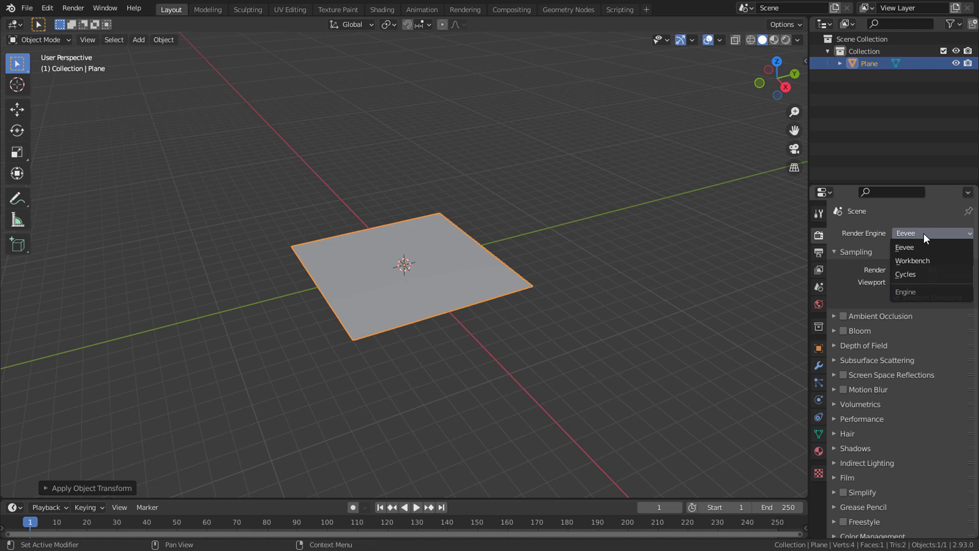
{"action": "left_click", "coordinate": [923, 275]}
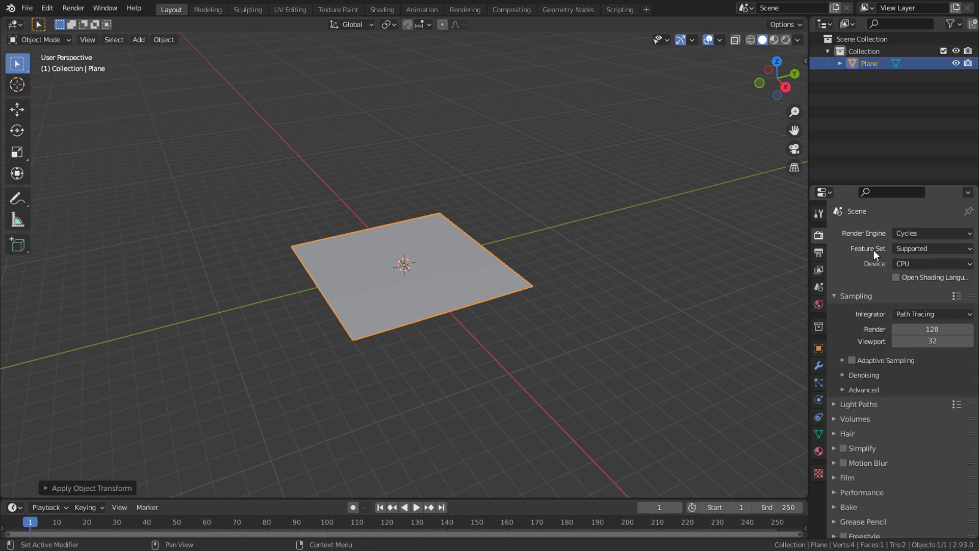
{"action": "left_click", "coordinate": [910, 250]}
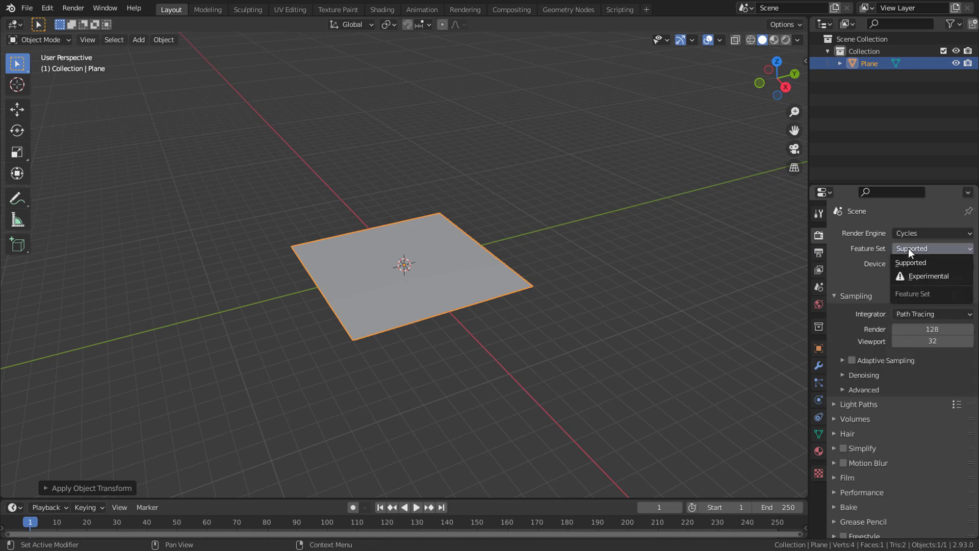
{"action": "left_click", "coordinate": [925, 276]}
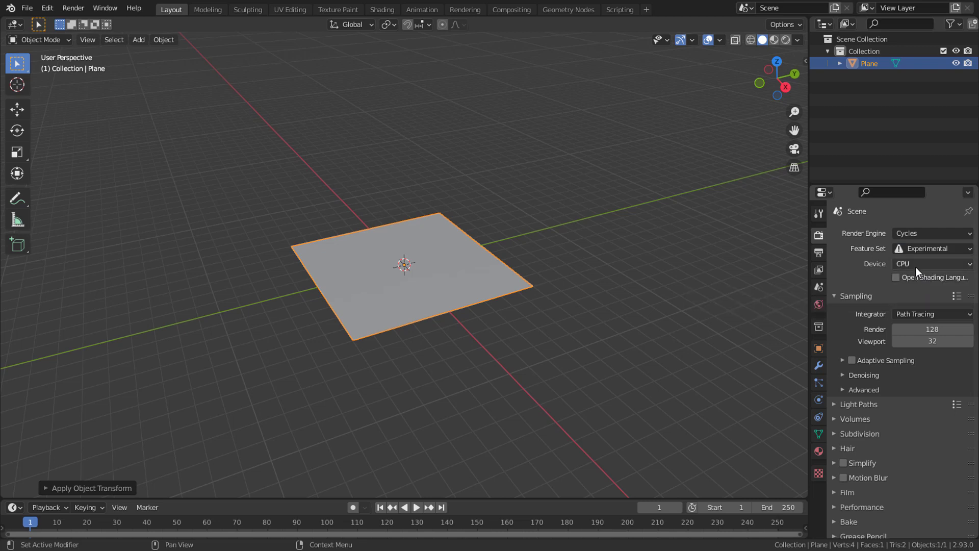
{"action": "left_click", "coordinate": [900, 265]}
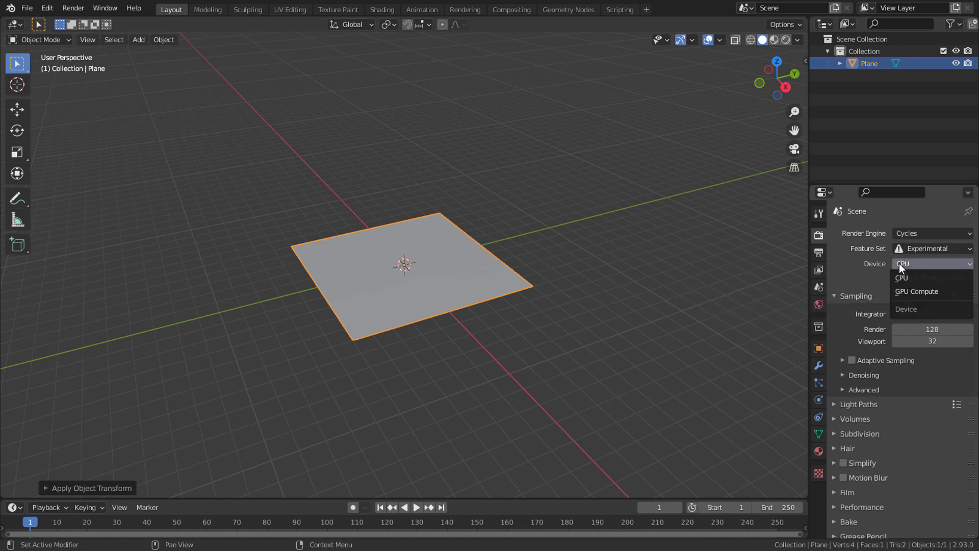
{"action": "left_click", "coordinate": [912, 295]}
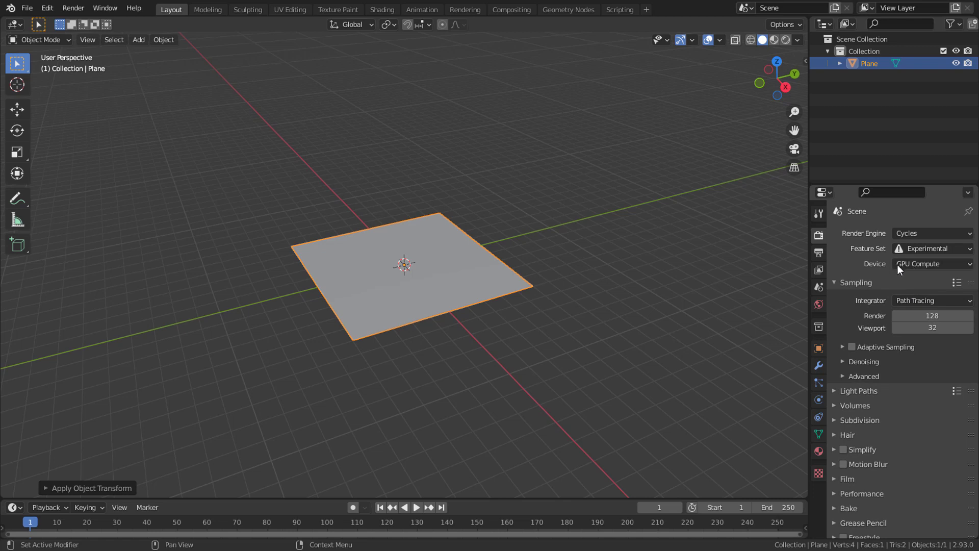
{"action": "left_click", "coordinate": [48, 8]}
{"action": "left_click", "coordinate": [54, 183]}
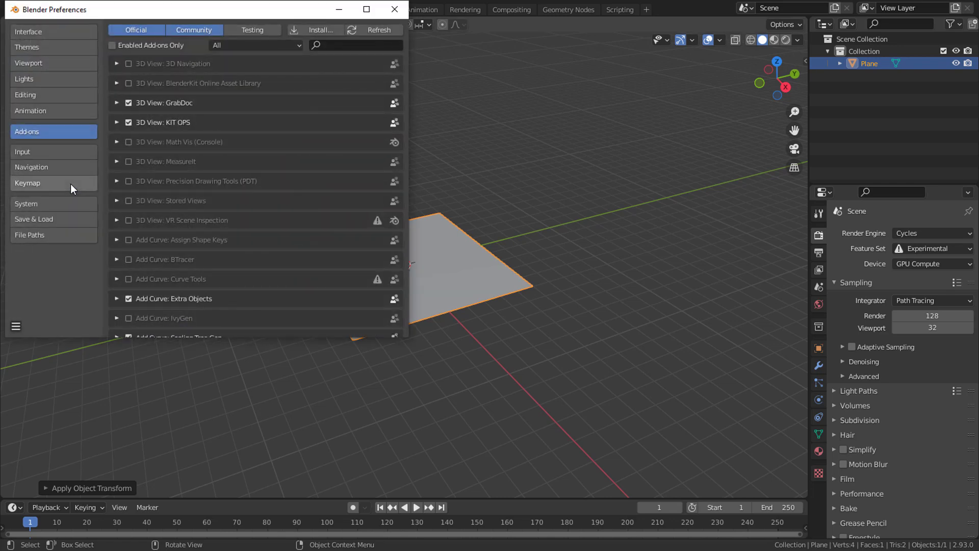
{"action": "left_click", "coordinate": [47, 206]}
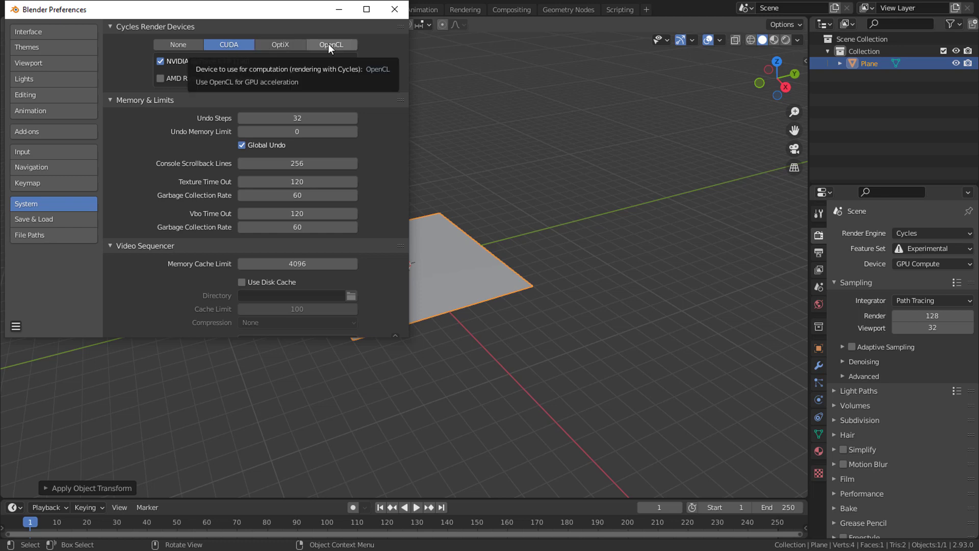
{"action": "left_click", "coordinate": [394, 9]}
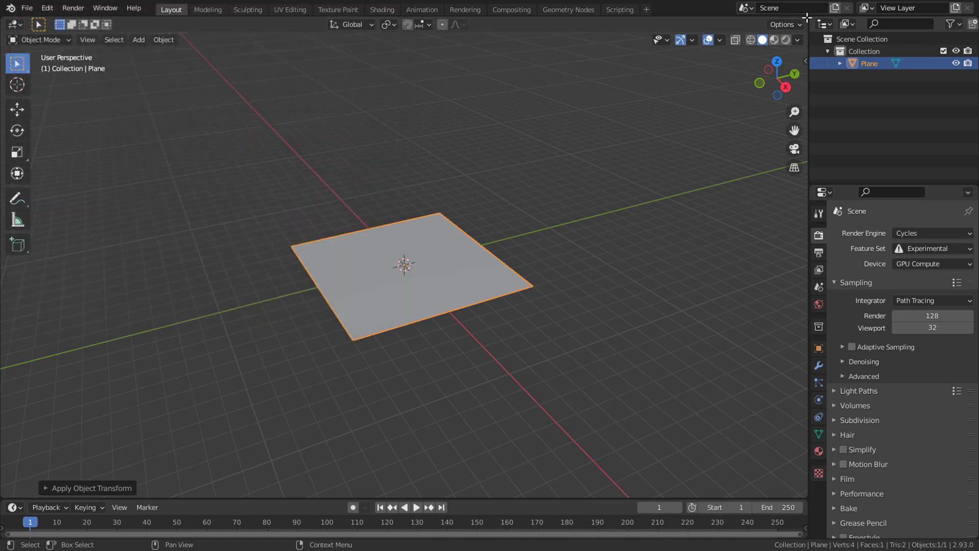
Split the 3D view and turn the right half into a Shader Editor.
{"action": "left_click_drag", "start_coordinate": [808, 18], "coordinate": [452, 54]}
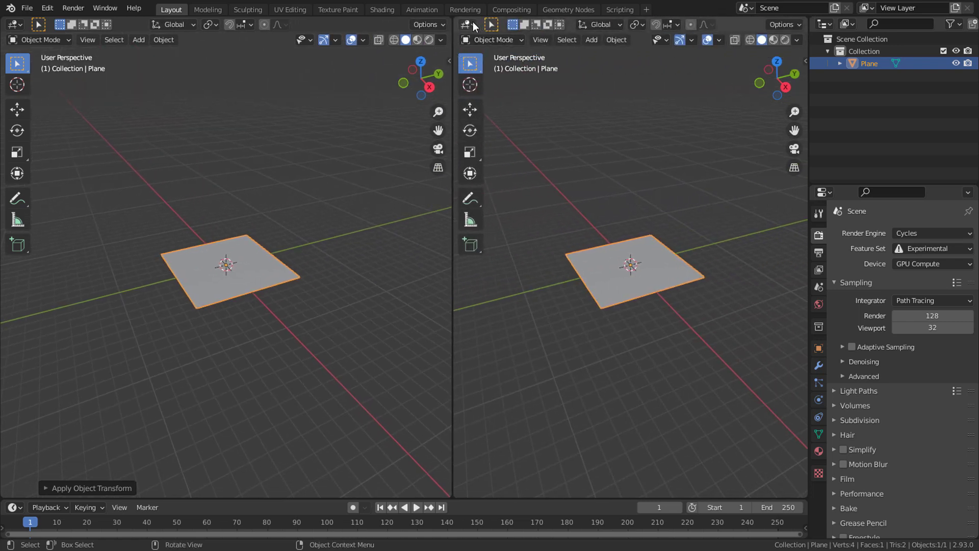
{"action": "left_click", "coordinate": [474, 26]}
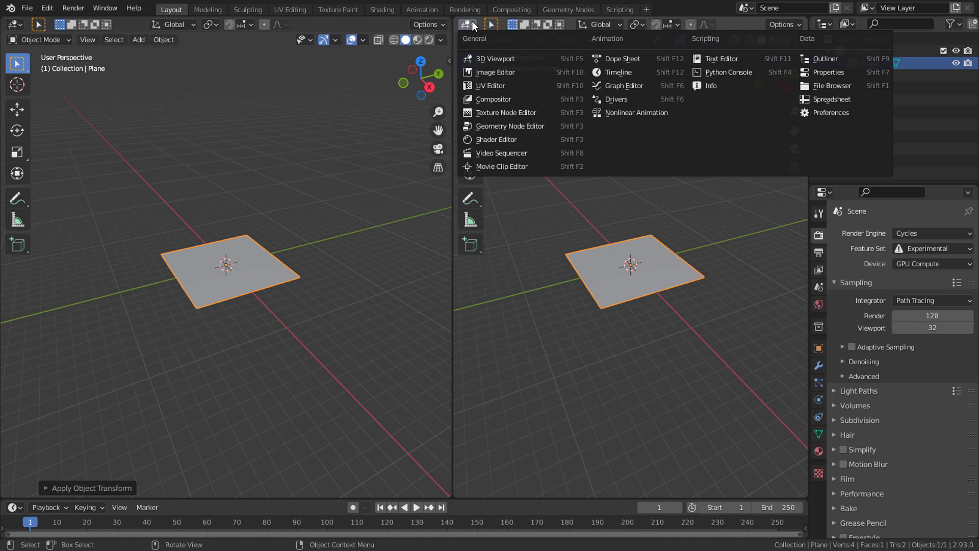
{"action": "left_click", "coordinate": [512, 140]}
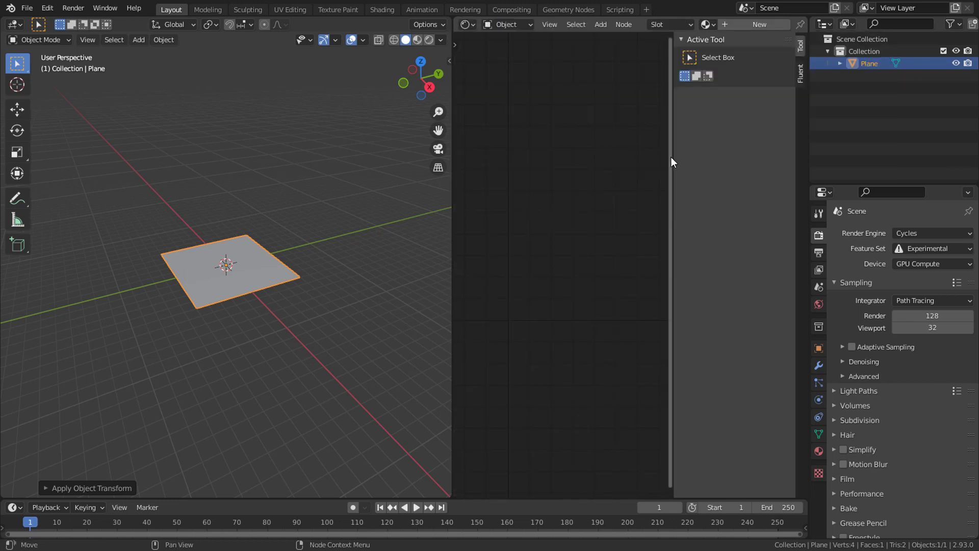
{"action": "left_click_drag", "start_coordinate": [674, 156], "coordinate": [896, 179]}
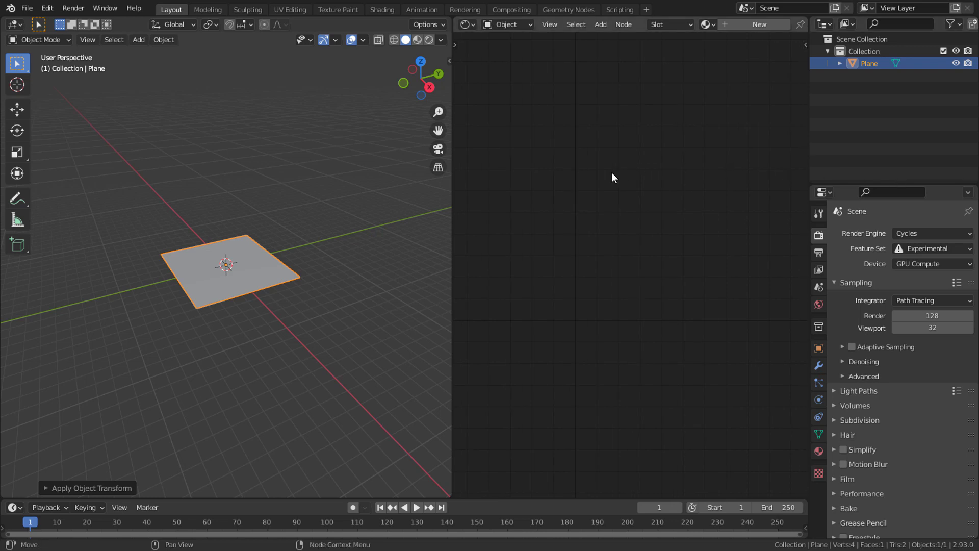
Create Material.001 for the plane and move its Principled BSDF node left.
{"action": "mouse_move", "coordinate": [293, 250]}
{"action": "middle_mouse_down"}
{"action": "mouse_move", "coordinate": [341, 226]}
{"action": "mouse_move", "coordinate": [283, 239]}
{"action": "middle_mouse_up"}
{"action": "scroll", "coordinate": [341, 226], "scroll_direction": "up", "scroll_amount": 4}
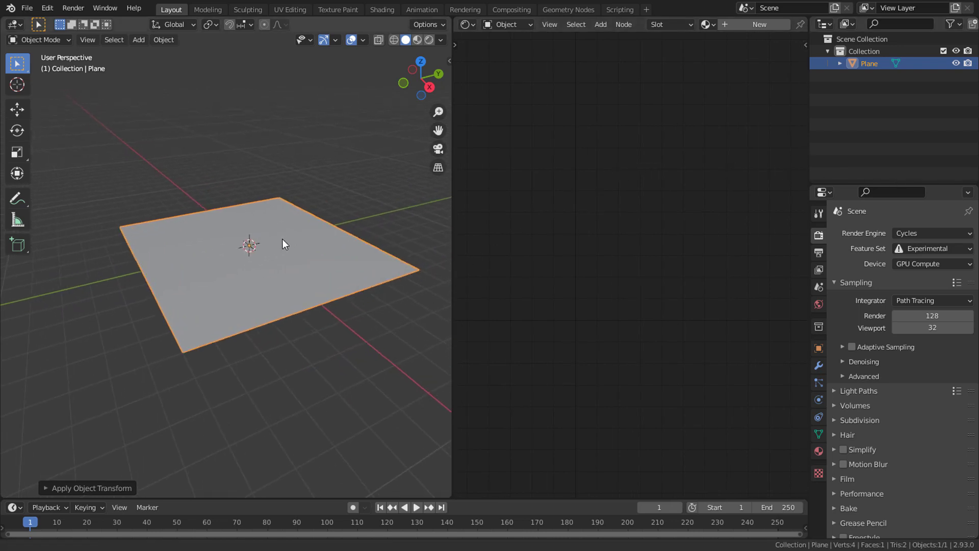
{"action": "left_click", "coordinate": [746, 25]}
{"action": "scroll", "coordinate": [683, 186], "scroll_direction": "up", "scroll_amount": 2}
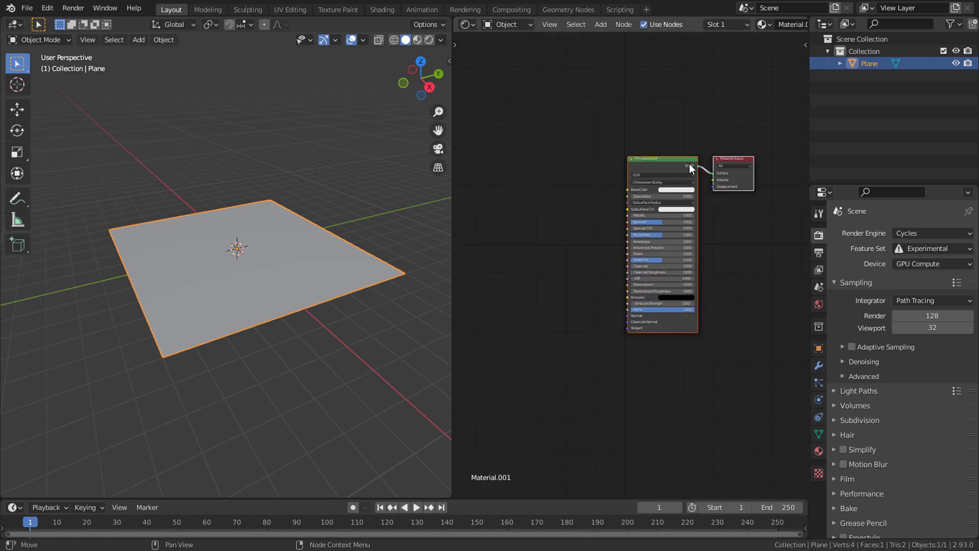
{"action": "left_click_drag", "start_coordinate": [657, 169], "coordinate": [532, 171]}
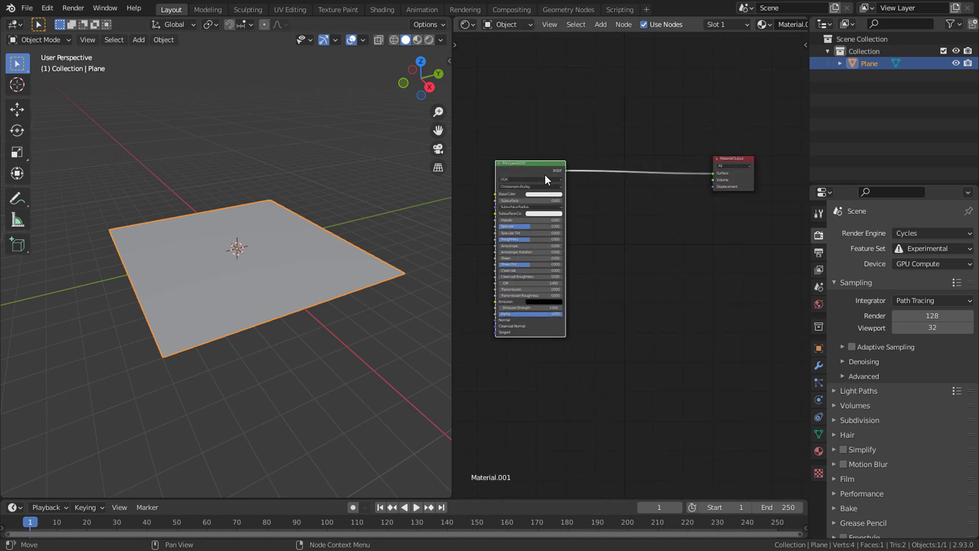
Add a Subdivision Surface modifier set to Simple with Adaptive Subdivision enabled.
{"action": "left_click", "coordinate": [820, 368]}
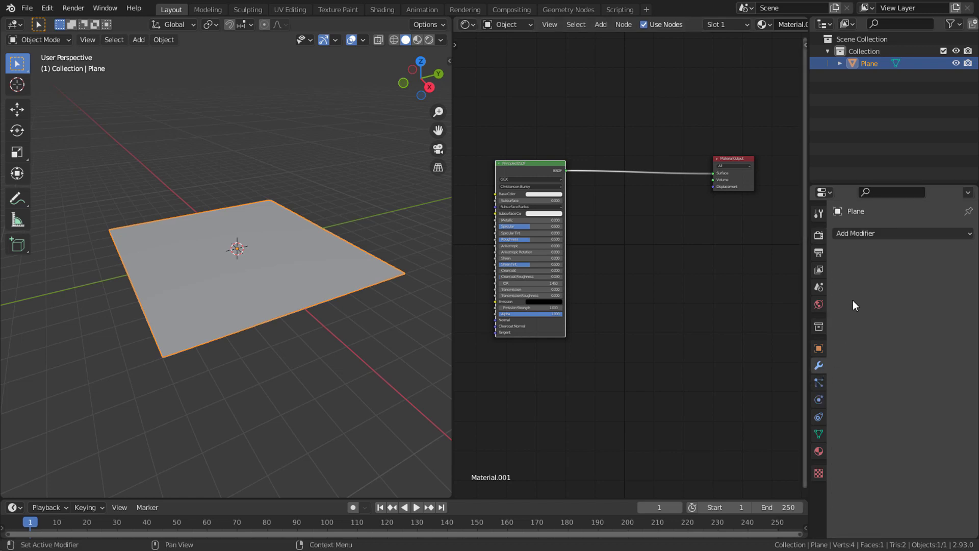
{"action": "left_click", "coordinate": [864, 231]}
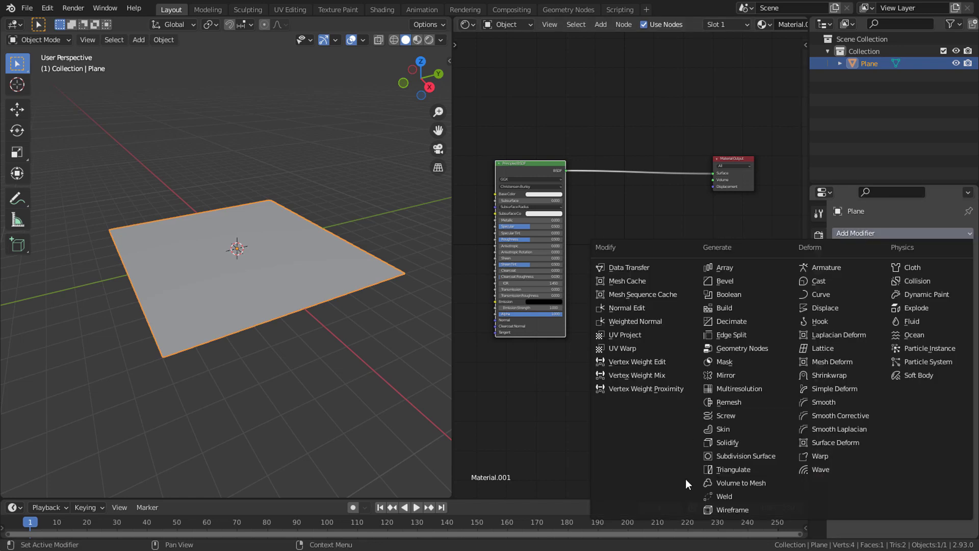
{"action": "left_click", "coordinate": [779, 454]}
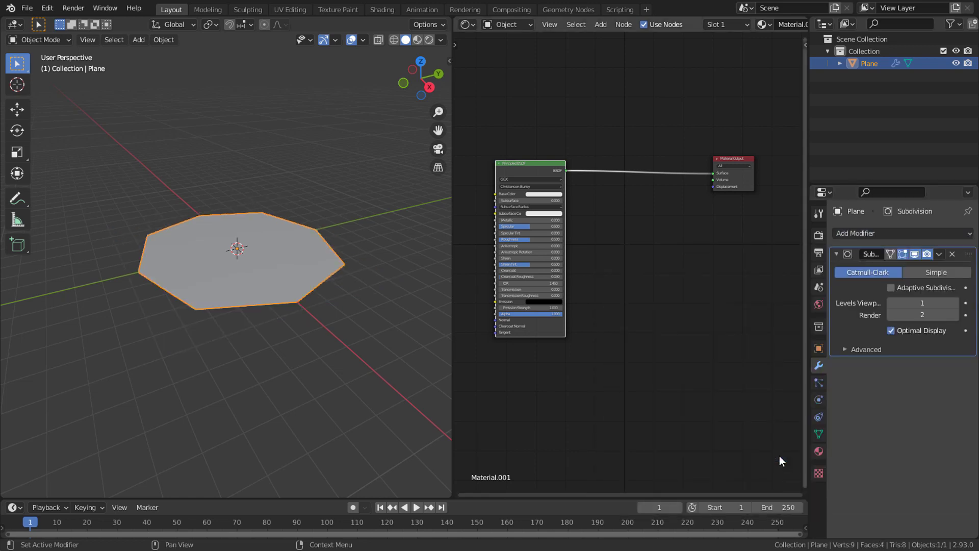
{"action": "left_click", "coordinate": [946, 274]}
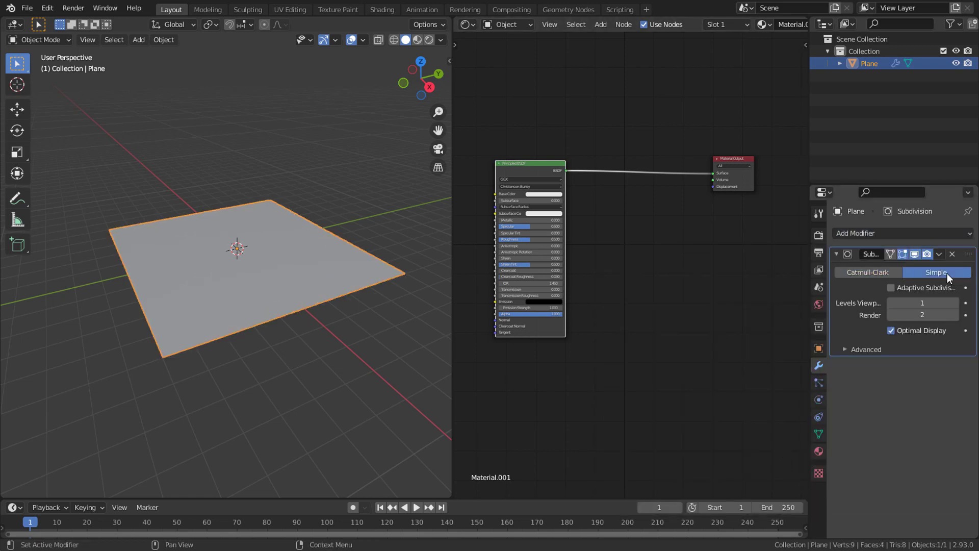
{"action": "left_click", "coordinate": [891, 287]}
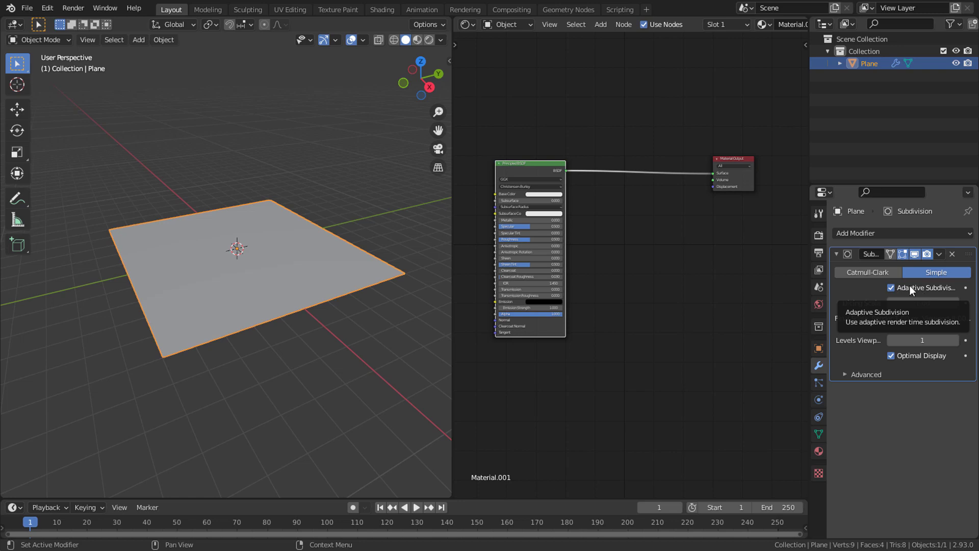
{"action": "left_click", "coordinate": [819, 237]}
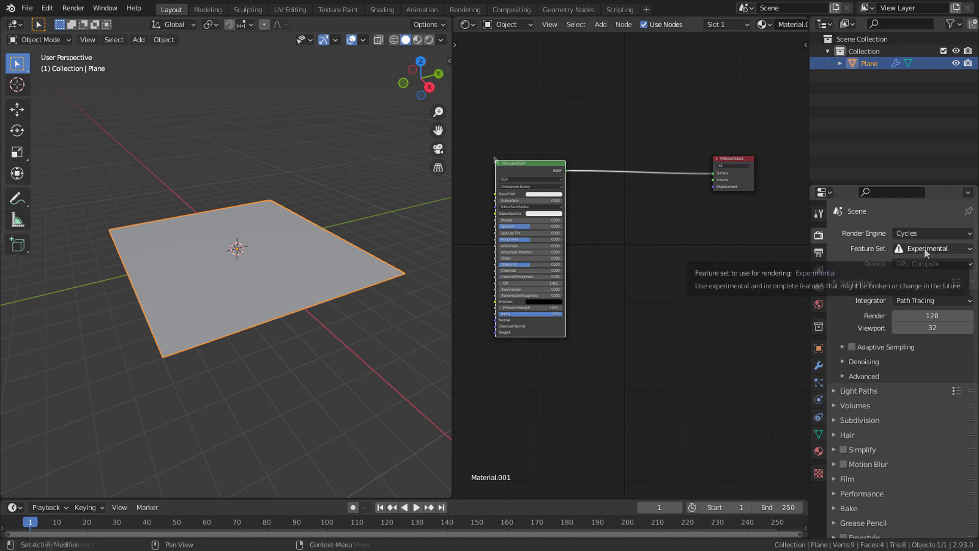
Preview in Rendered shading and set the world colour to a Sky Texture.
{"action": "left_click", "coordinate": [430, 39]}
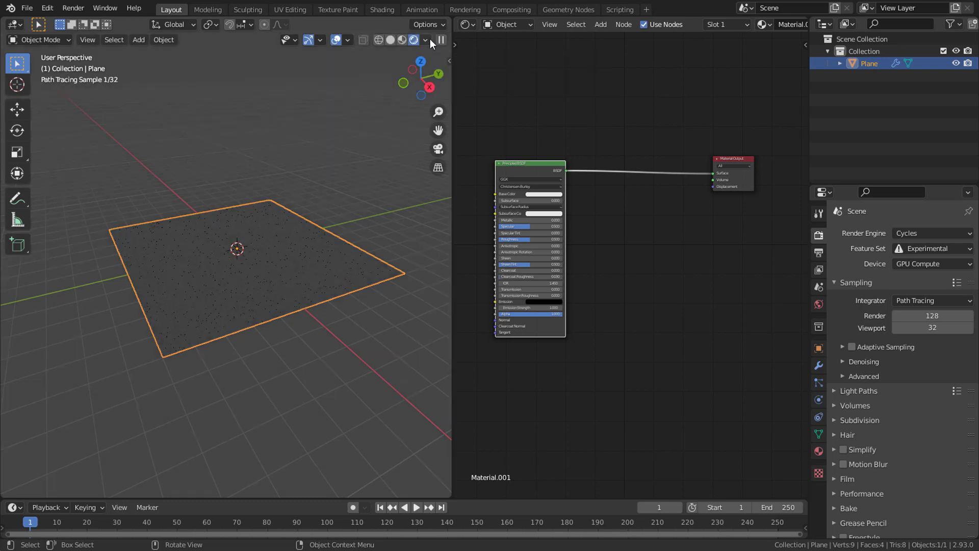
{"action": "middle_click_drag", "start_coordinate": [308, 172], "coordinate": [301, 185]}
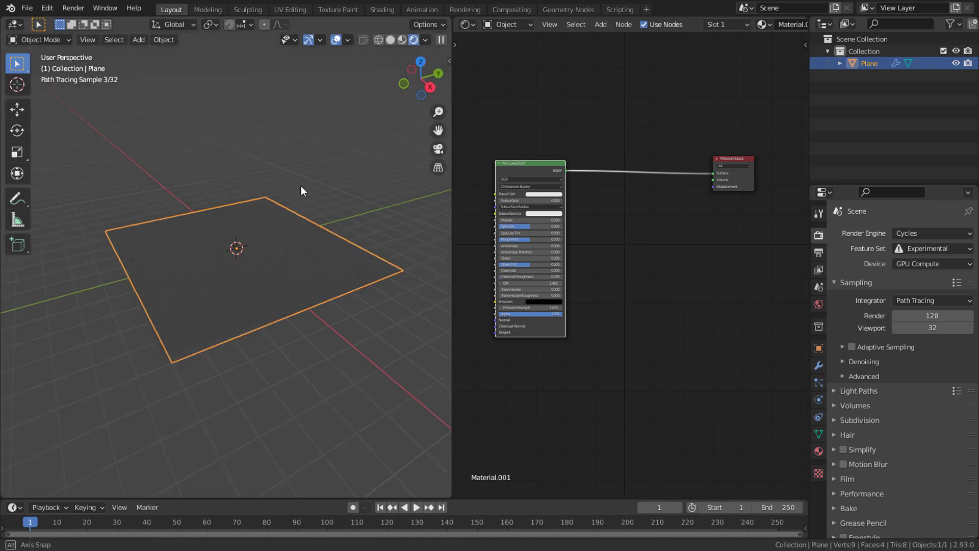
{"action": "left_click", "coordinate": [819, 304]}
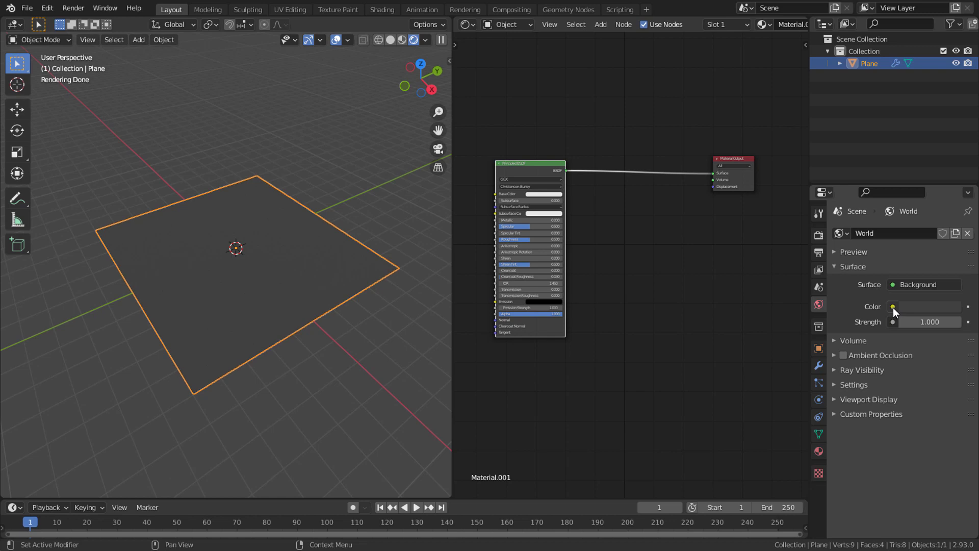
{"action": "left_click", "coordinate": [892, 306]}
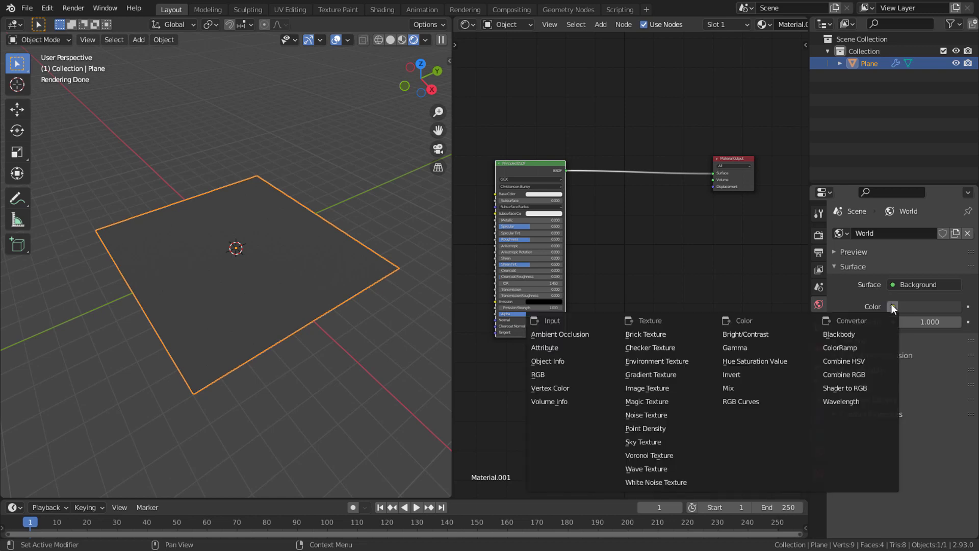
{"action": "left_click", "coordinate": [660, 442]}
Set world Strength to 0.5 and raise the sky's Ozone to 7.016.
{"action": "middle_click_drag", "start_coordinate": [357, 248], "coordinate": [352, 221]}
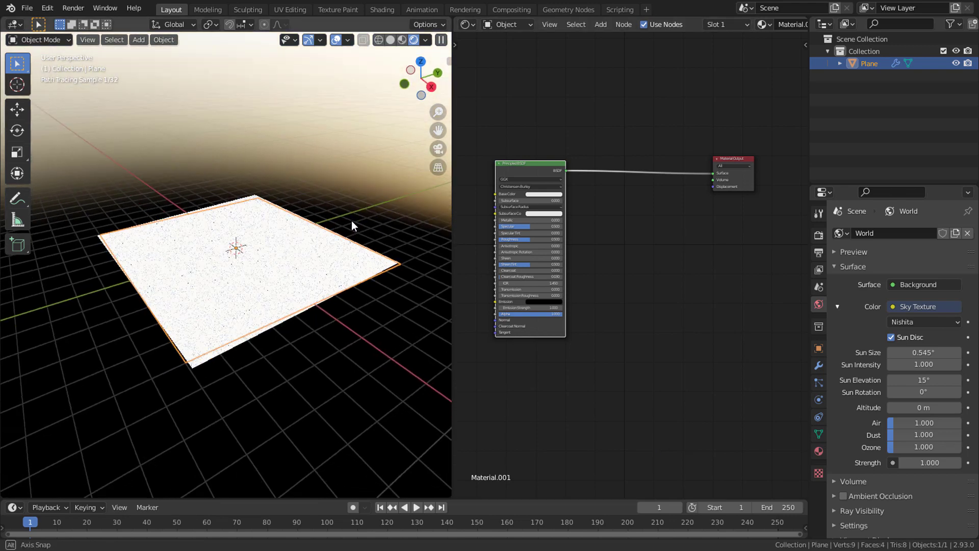
{"action": "left_click", "coordinate": [929, 463]}
{"action": "type", "text": "0.5"}
{"action": "key", "text": "Return"}
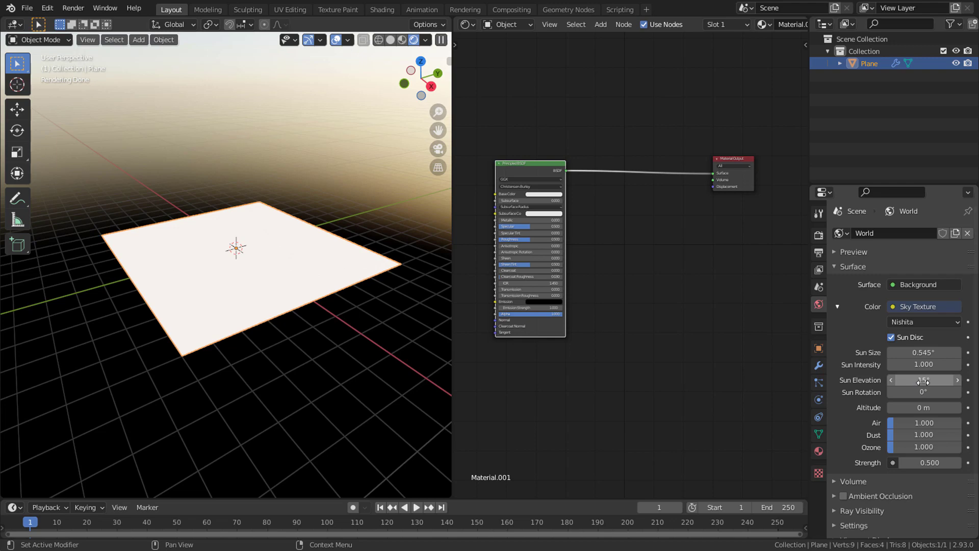
{"action": "left_click_drag", "start_coordinate": [923, 381], "coordinate": [916, 388]}
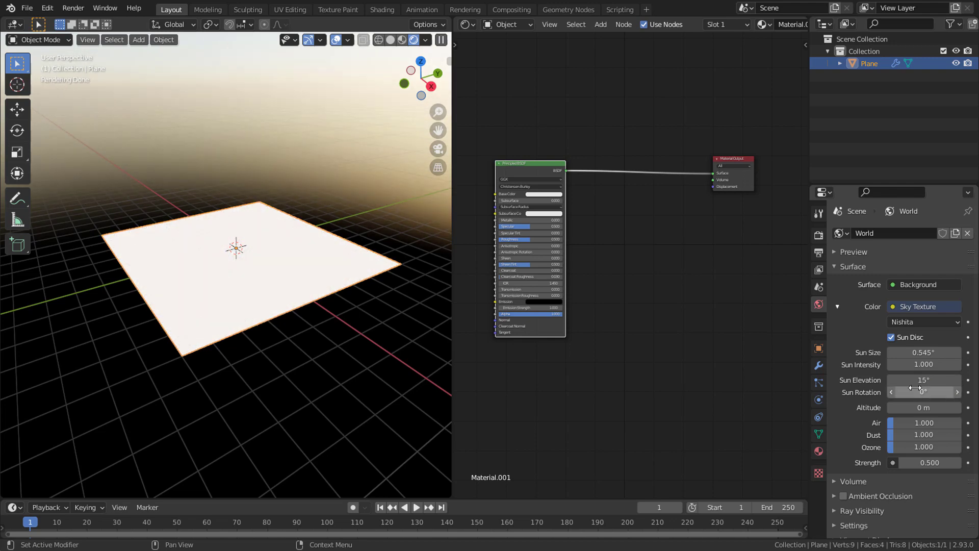
{"action": "left_click_drag", "start_coordinate": [924, 447], "coordinate": [943, 448]}
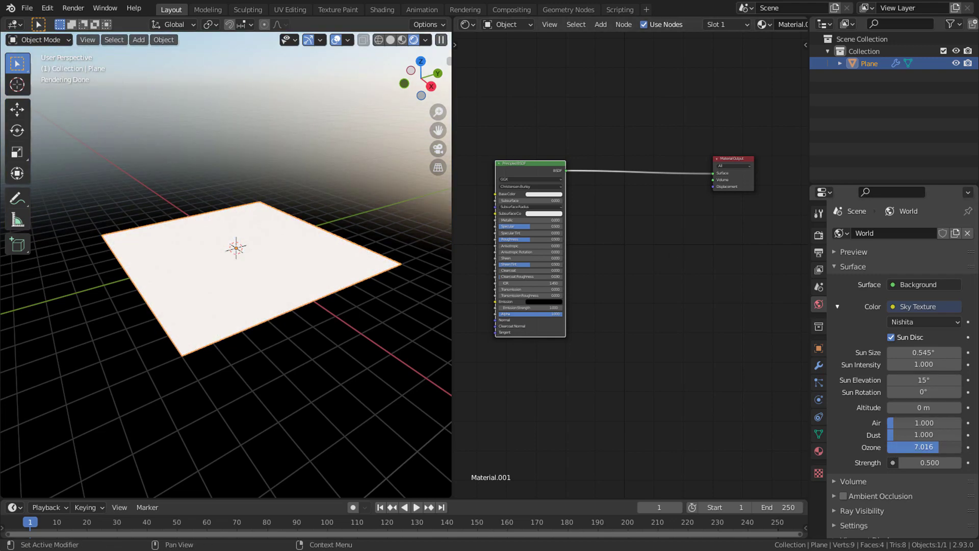
{"action": "left_click_drag", "start_coordinate": [809, 127], "coordinate": [804, 127]}
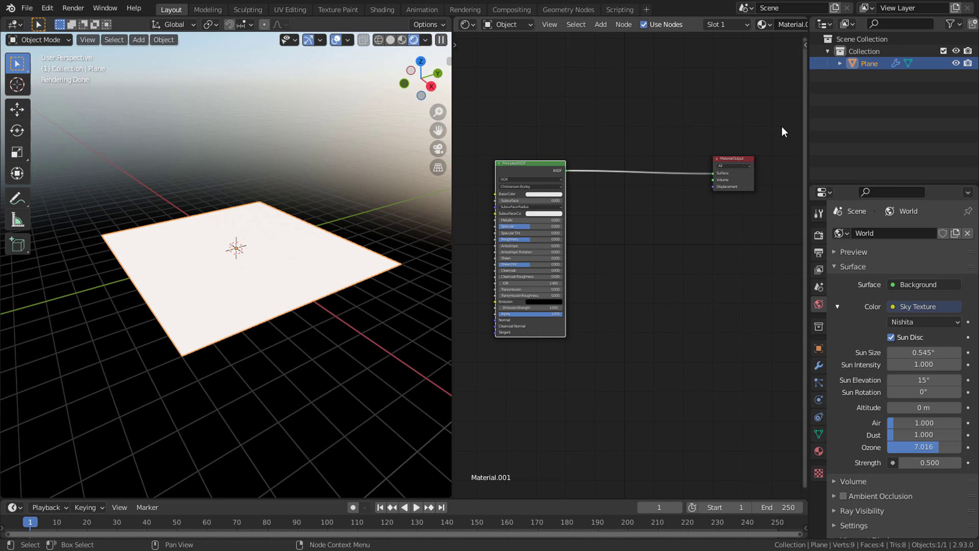
Turn the Outliner into a File Browser showing Desktop > 4k textures.
{"action": "left_click", "coordinate": [819, 26]}
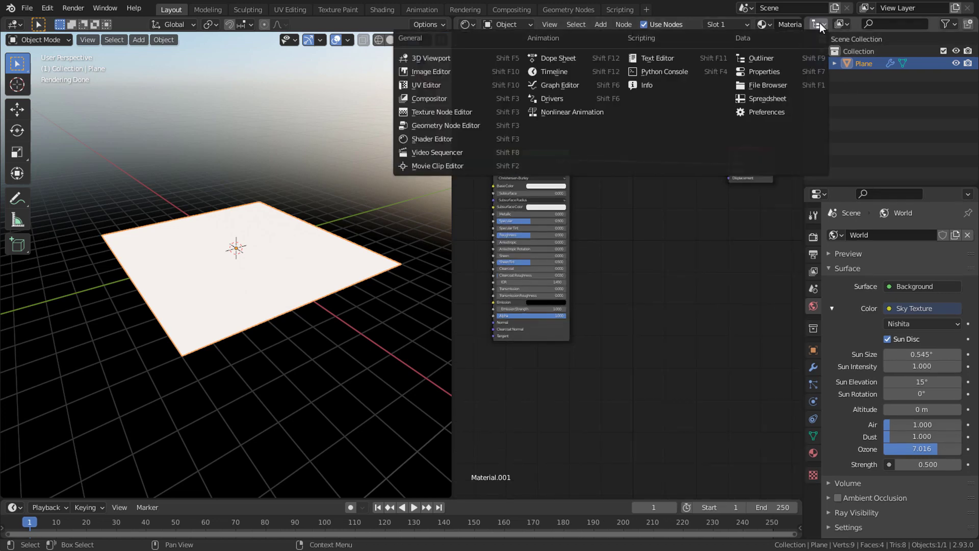
{"action": "left_click", "coordinate": [782, 86]}
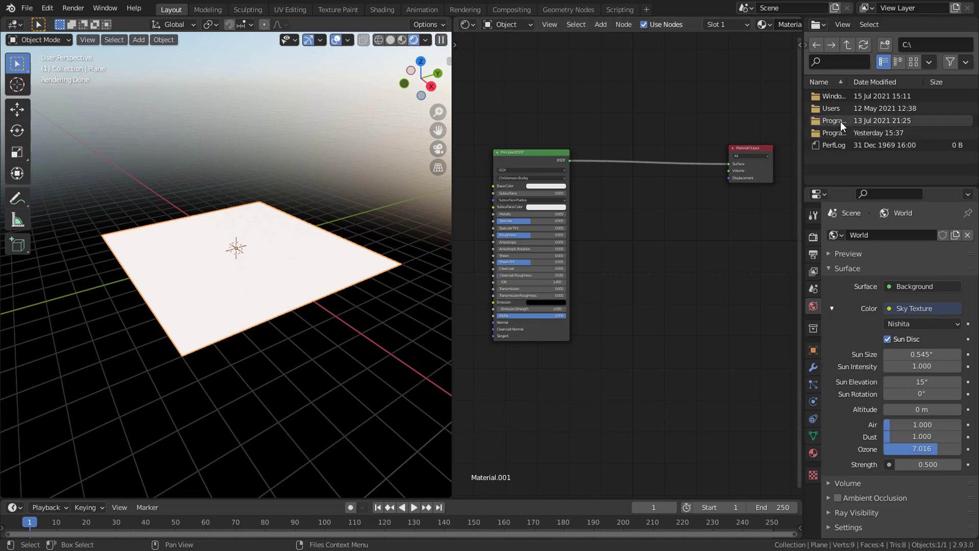
{"action": "left_click", "coordinate": [800, 44]}
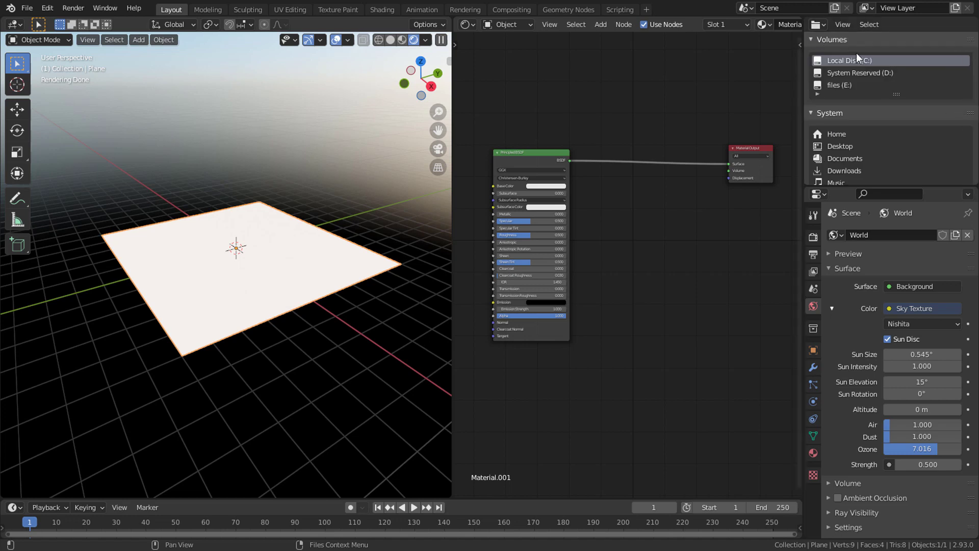
{"action": "left_click", "coordinate": [843, 146]}
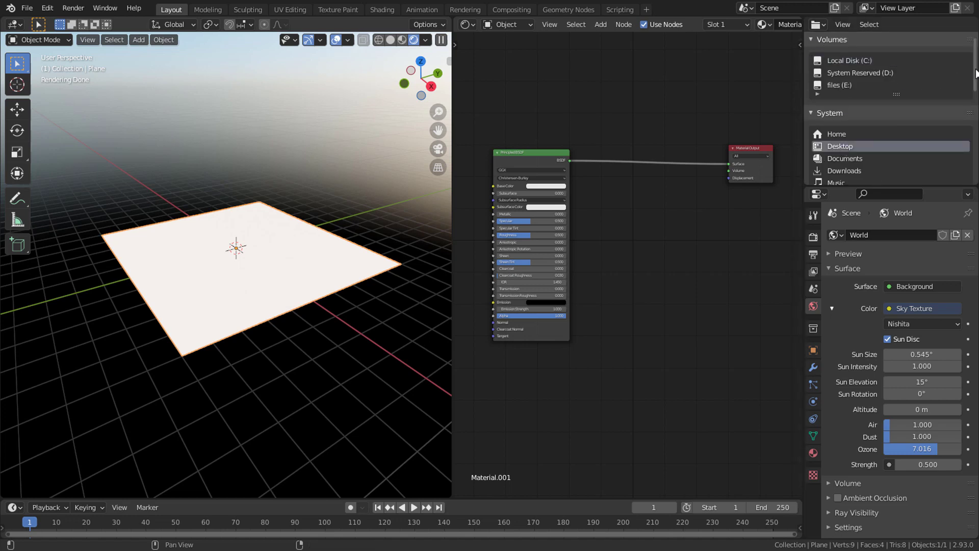
{"action": "mouse_move", "coordinate": [973, 76]}
{"action": "left_mouse_down"}
{"action": "mouse_move", "coordinate": [816, 77]}
{"action": "mouse_move", "coordinate": [752, 102]}
{"action": "left_mouse_up"}
{"action": "double_click", "coordinate": [836, 125]}
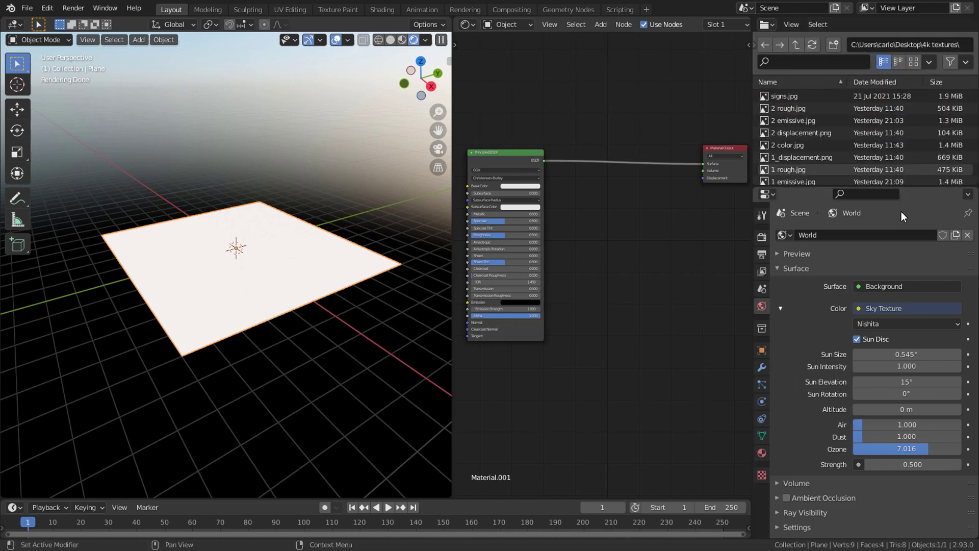
Show thumbnails and drag 1_displacement.png into the Shader Editor as an image node.
{"action": "left_click_drag", "start_coordinate": [901, 187], "coordinate": [906, 215]}
{"action": "left_click", "coordinate": [913, 62]}
{"action": "scroll", "coordinate": [890, 163], "scroll_direction": "down", "scroll_amount": 3}
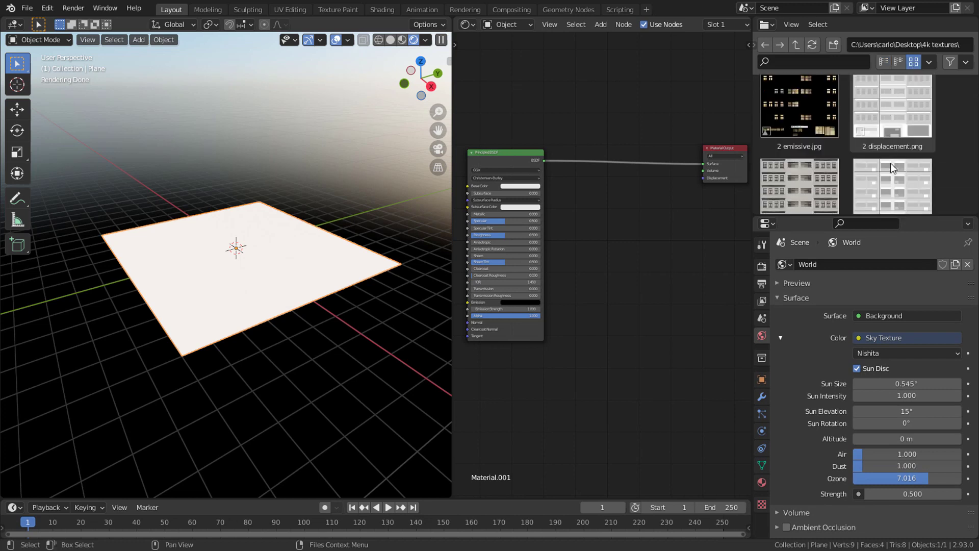
{"action": "scroll", "coordinate": [891, 163], "scroll_direction": "down", "scroll_amount": 2}
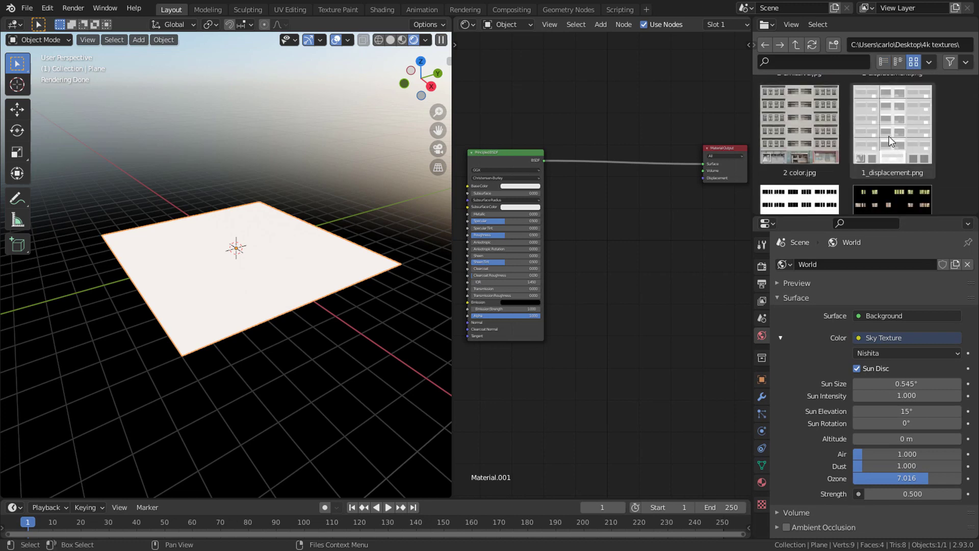
{"action": "left_click_drag", "start_coordinate": [893, 141], "coordinate": [590, 234]}
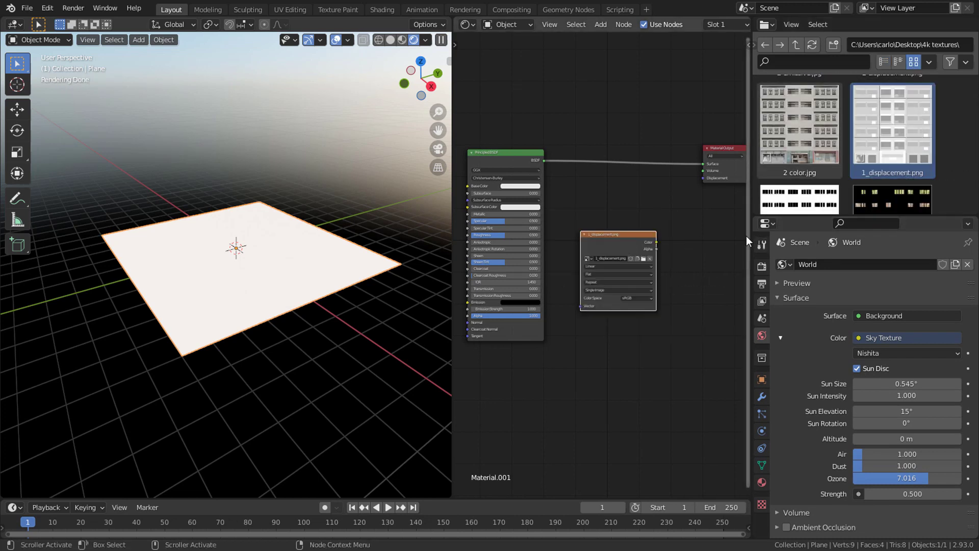
Link the 1_displacement.png colour to the Material Output's displacement socket.
{"action": "left_click_drag", "start_coordinate": [749, 236], "coordinate": [760, 235]}
{"action": "scroll", "coordinate": [656, 250], "scroll_direction": "up", "scroll_amount": 1}
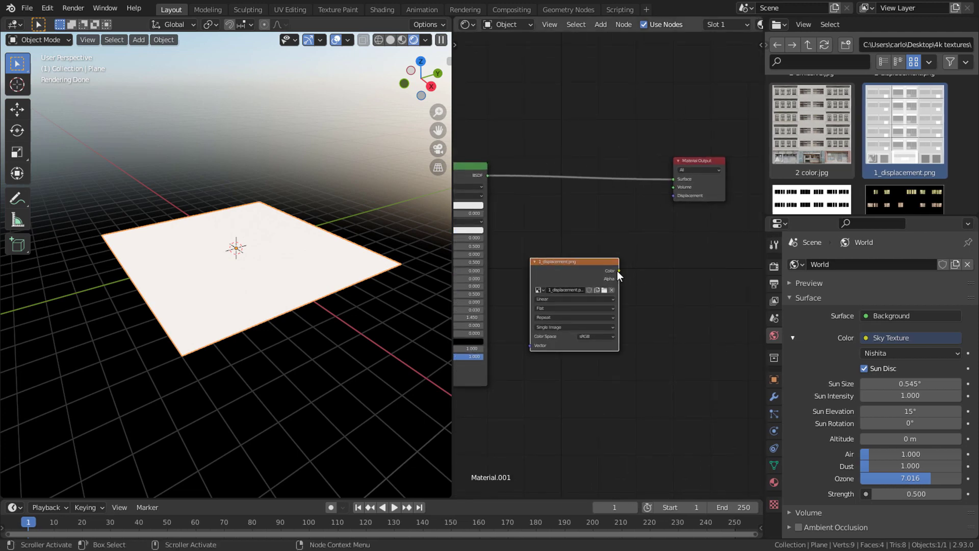
{"action": "mouse_move", "coordinate": [618, 271]}
{"action": "left_mouse_down"}
{"action": "mouse_move", "coordinate": [656, 225]}
{"action": "mouse_move", "coordinate": [654, 194]}
{"action": "mouse_move", "coordinate": [674, 196]}
{"action": "left_mouse_up"}
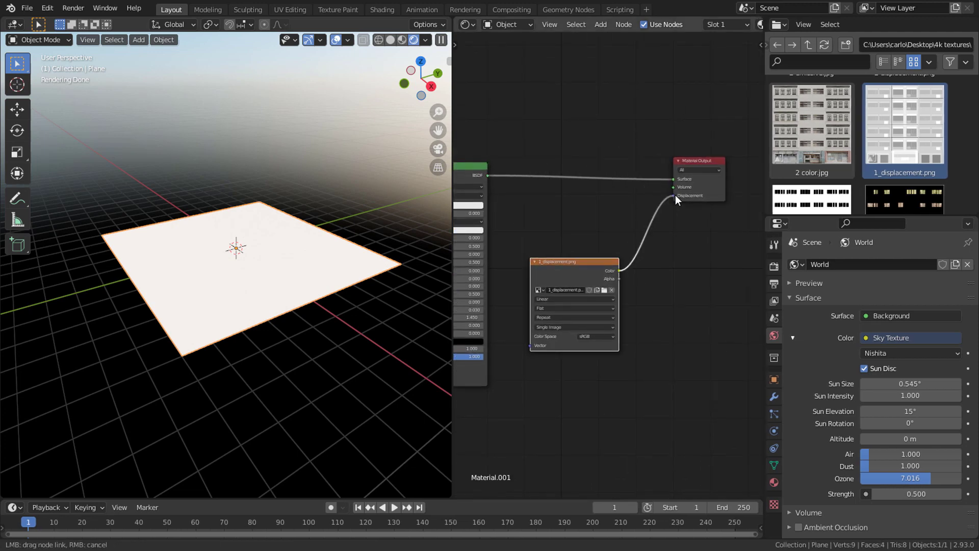
Insert a Displacement node on that link and connect the image colour to Height.
{"action": "key", "text": "shift+a"}
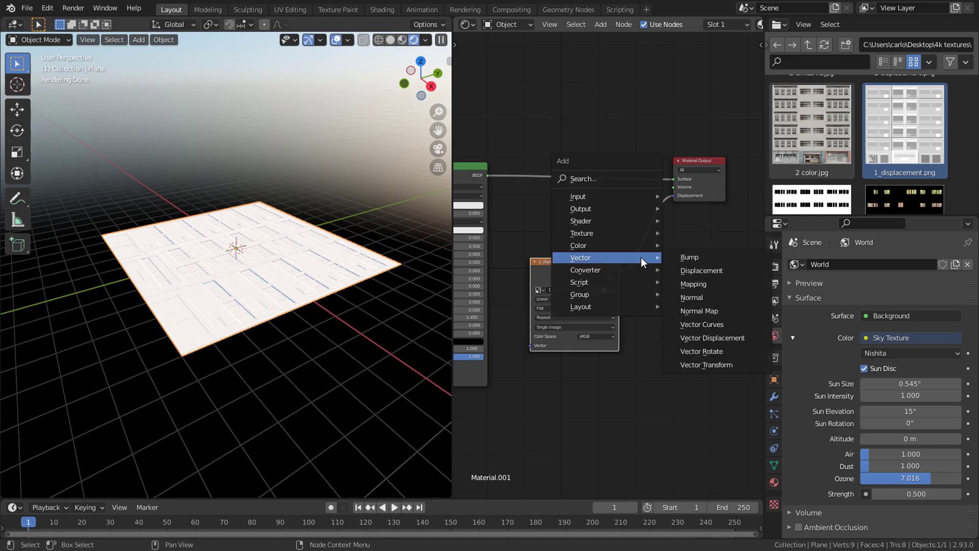
{"action": "left_click", "coordinate": [700, 271]}
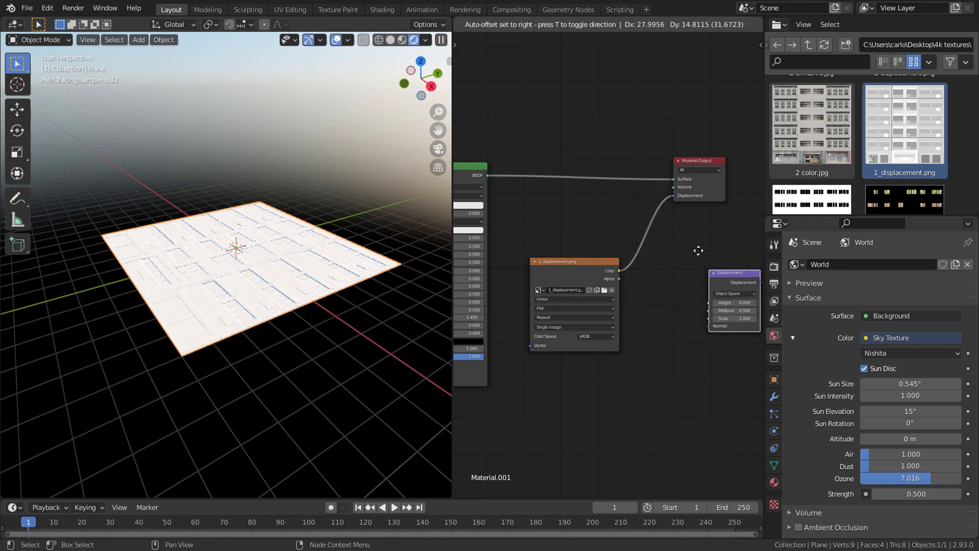
{"action": "left_click", "coordinate": [643, 213]}
{"action": "scroll", "coordinate": [619, 300], "scroll_direction": "up", "scroll_amount": 3}
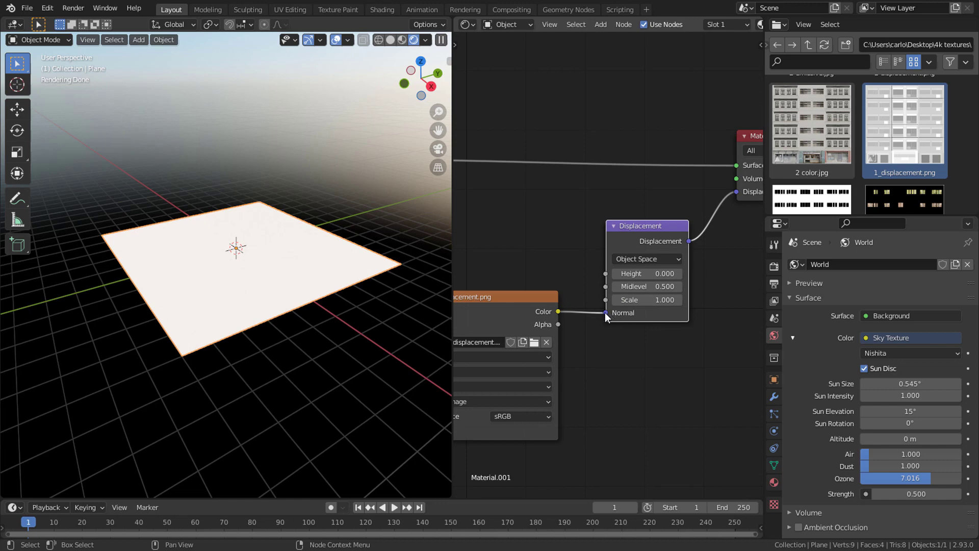
{"action": "left_click_drag", "start_coordinate": [606, 313], "coordinate": [578, 236]}
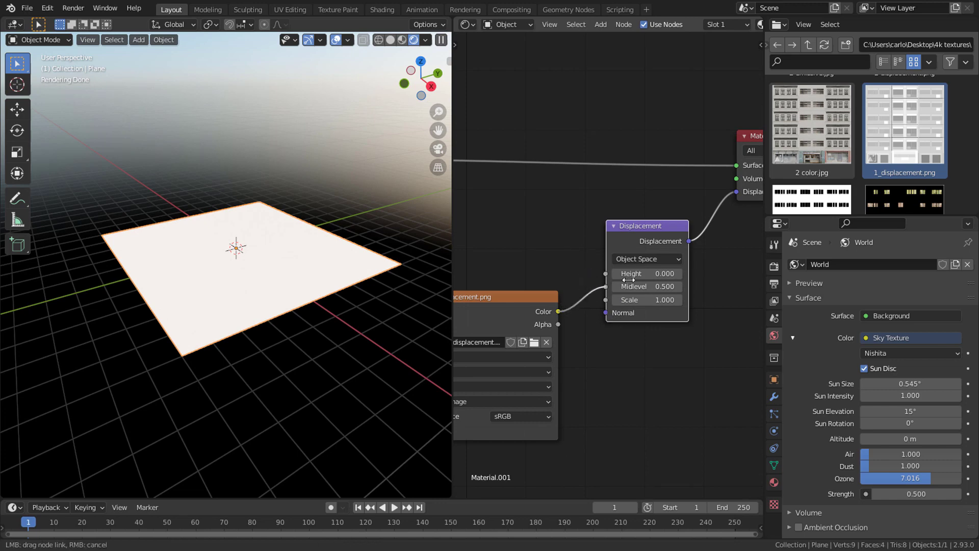
{"action": "left_click_drag", "start_coordinate": [601, 273], "coordinate": [605, 274]}
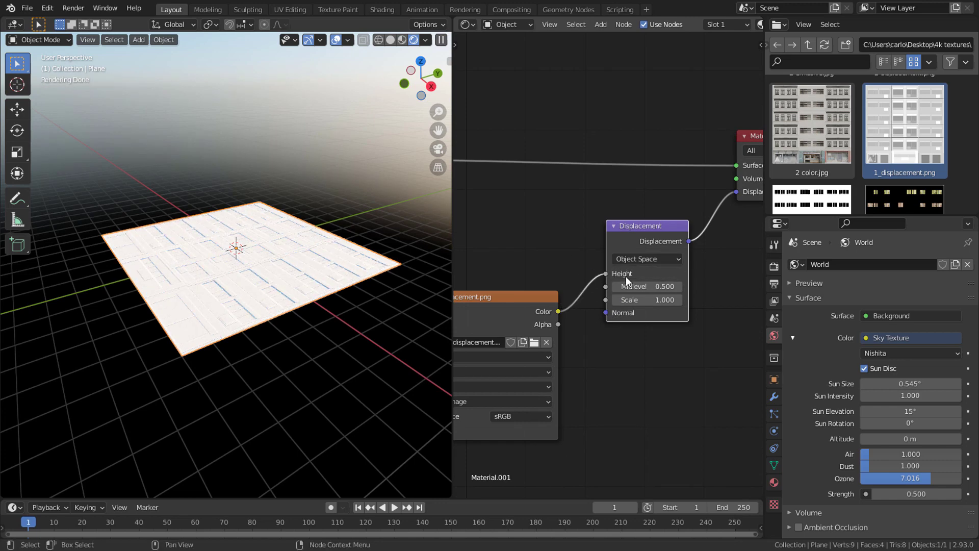
{"action": "scroll", "coordinate": [357, 263], "scroll_direction": "up", "scroll_amount": 1}
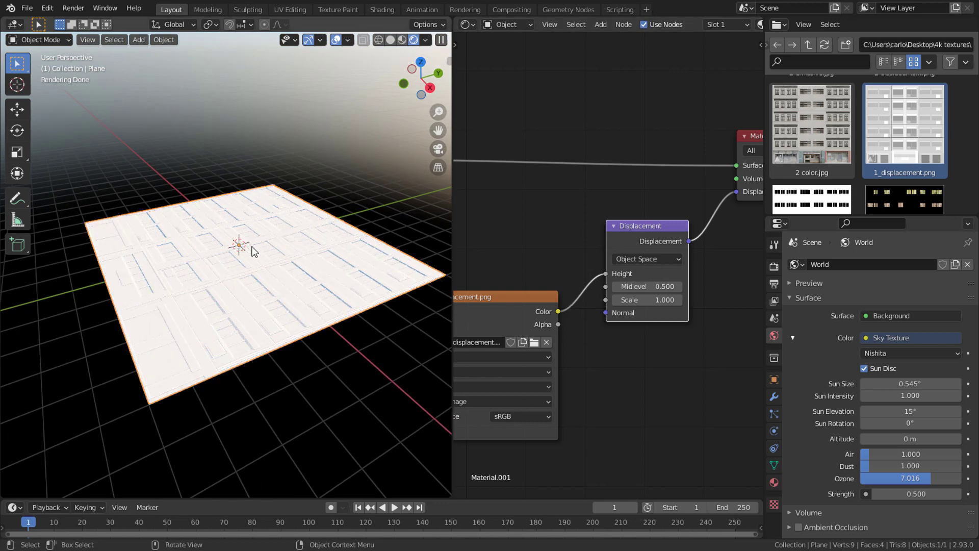
Set Material.001's Surface displacement method to Displacement and Bump.
{"action": "left_click", "coordinate": [775, 483]}
{"action": "scroll", "coordinate": [819, 433], "scroll_direction": "down", "scroll_amount": 8}
{"action": "scroll", "coordinate": [813, 488], "scroll_direction": "down", "scroll_amount": 5}
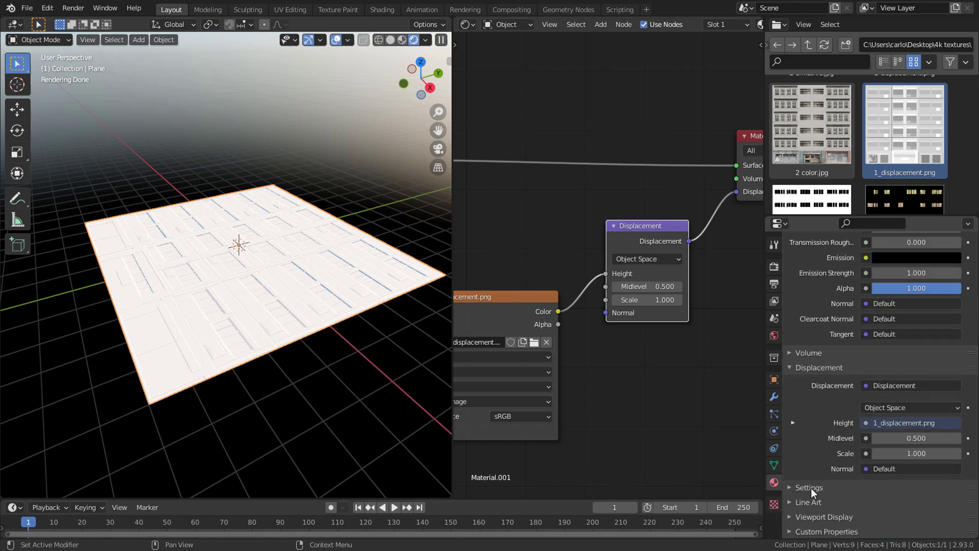
{"action": "left_click", "coordinate": [811, 488]}
{"action": "scroll", "coordinate": [811, 488], "scroll_direction": "down", "scroll_amount": 2}
{"action": "scroll", "coordinate": [814, 484], "scroll_direction": "down", "scroll_amount": 5}
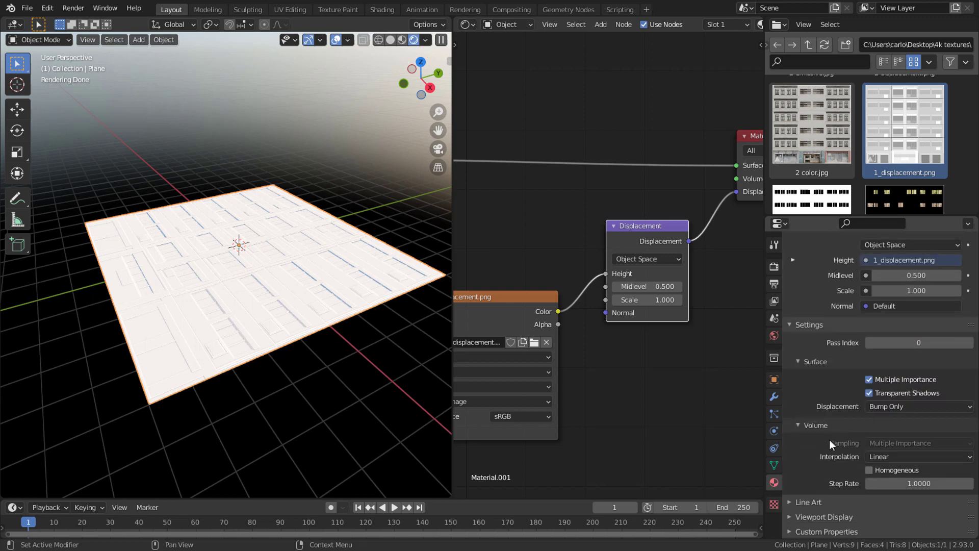
{"action": "left_click", "coordinate": [907, 404]}
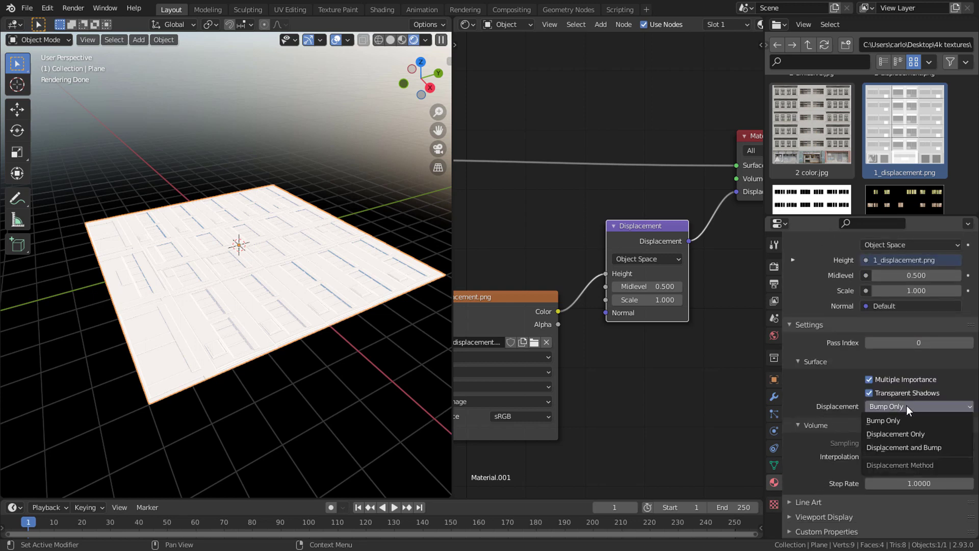
{"action": "left_click", "coordinate": [904, 447]}
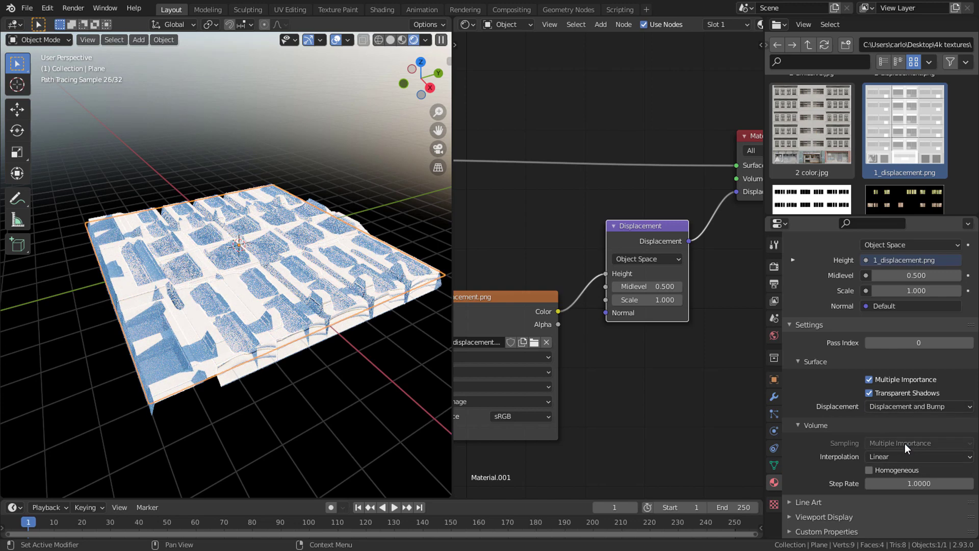
{"action": "left_click", "coordinate": [774, 267]}
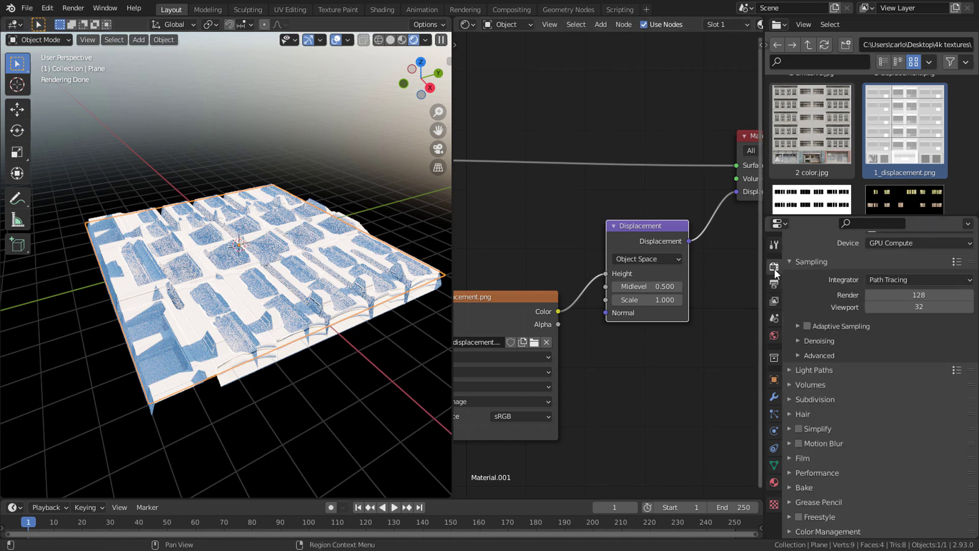
Set the Subdivision viewport dicing rate to 4 px, leaving render at 1 px.
{"action": "left_click", "coordinate": [821, 400]}
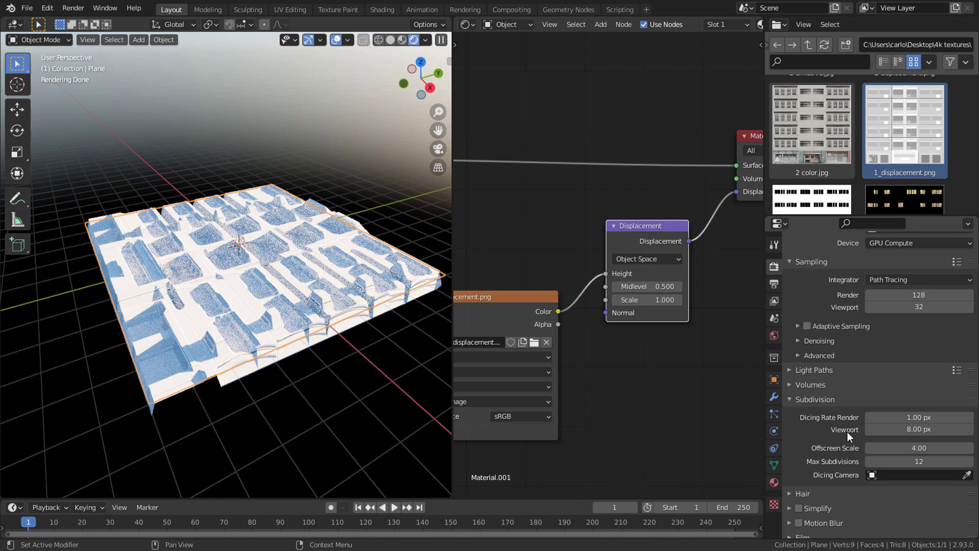
{"action": "left_click", "coordinate": [914, 429]}
{"action": "type", "text": "1"}
{"action": "key", "text": "Return"}
{"action": "scroll", "coordinate": [438, 283], "scroll_direction": "up", "scroll_amount": 4}
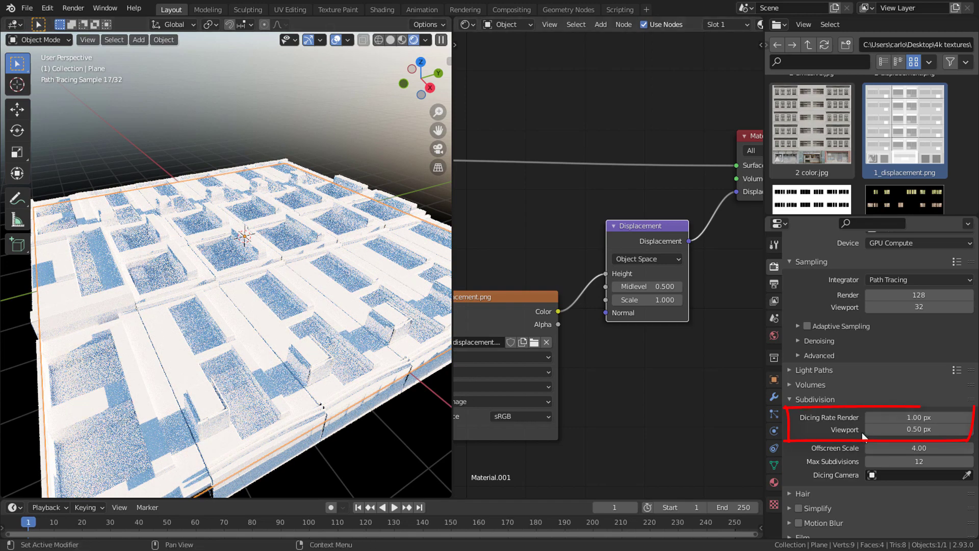
{"action": "left_click", "coordinate": [919, 429]}
{"action": "type", "text": "1"}
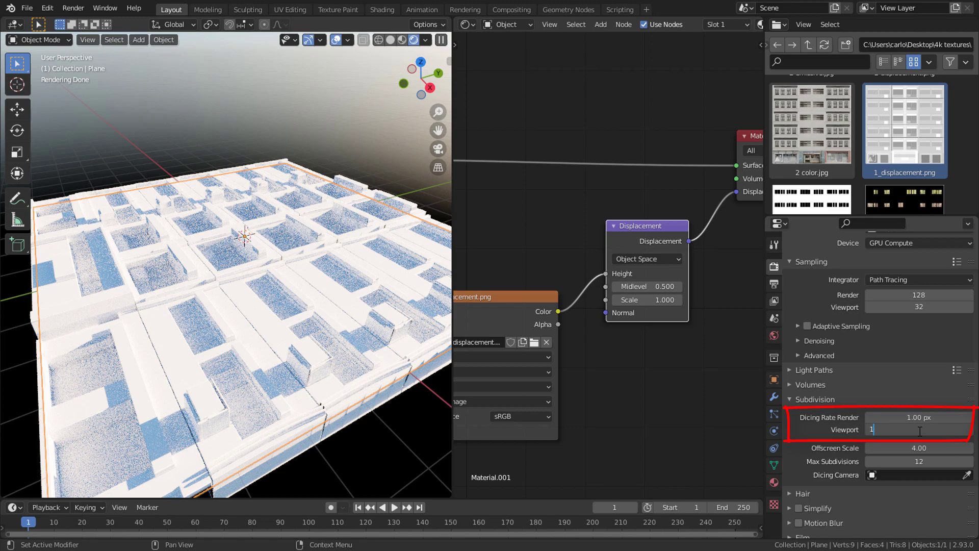
{"action": "key", "text": "Return"}
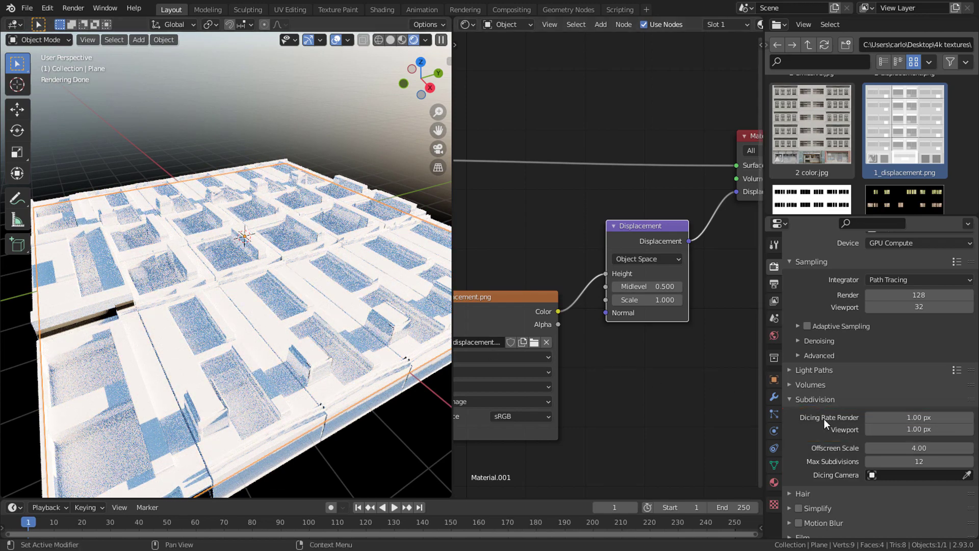
{"action": "left_click", "coordinate": [920, 430]}
{"action": "type", "text": "1.0"}
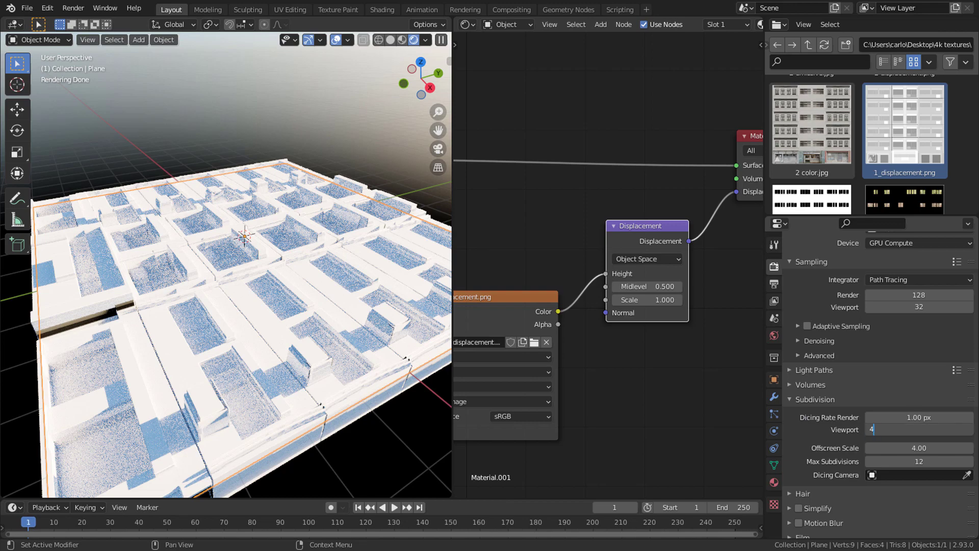
{"action": "key", "text": "Return"}
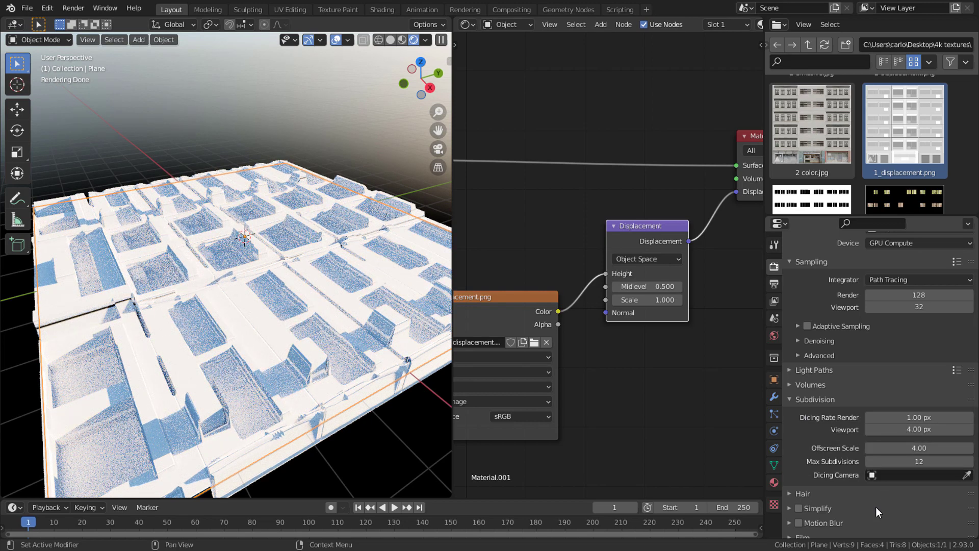
Pan the node tree and drop 1 color.jpg from the 4k textures folder in as an image texture node.
{"action": "scroll", "coordinate": [565, 327], "scroll_direction": "down", "scroll_amount": 3}
{"action": "mouse_move", "coordinate": [574, 304]}
{"action": "middle_mouse_down"}
{"action": "mouse_move", "coordinate": [607, 312]}
{"action": "mouse_move", "coordinate": [685, 301]}
{"action": "middle_mouse_up"}
{"action": "left_click_drag", "start_coordinate": [614, 228], "coordinate": [627, 219]}
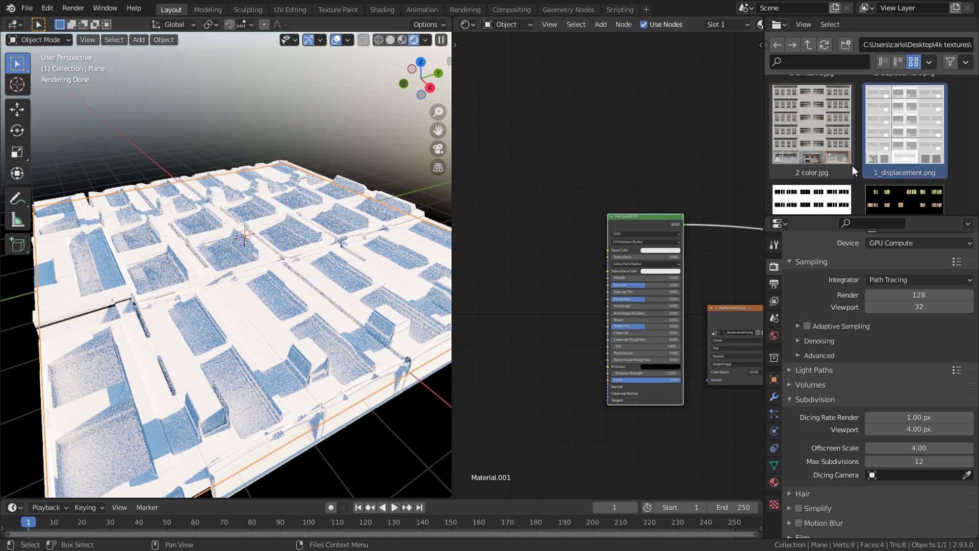
{"action": "scroll", "coordinate": [877, 167], "scroll_direction": "up", "scroll_amount": 3}
{"action": "scroll", "coordinate": [877, 167], "scroll_direction": "up", "scroll_amount": 3}
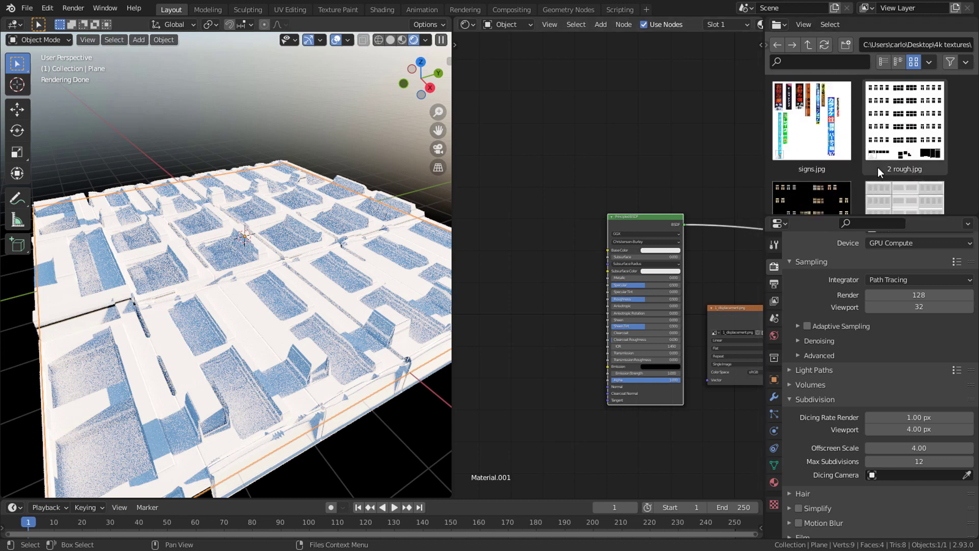
{"action": "scroll", "coordinate": [904, 191], "scroll_direction": "down", "scroll_amount": 3}
{"action": "scroll", "coordinate": [904, 191], "scroll_direction": "down", "scroll_amount": 3}
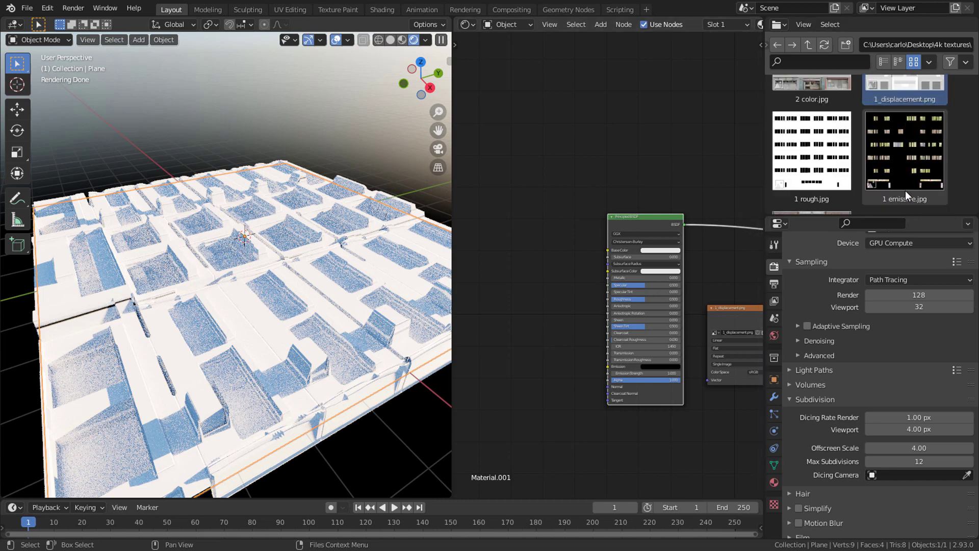
{"action": "scroll", "coordinate": [904, 191], "scroll_direction": "down", "scroll_amount": 3}
{"action": "mouse_move", "coordinate": [839, 170]}
{"action": "left_mouse_down"}
{"action": "mouse_move", "coordinate": [822, 156]}
{"action": "mouse_move", "coordinate": [495, 204]}
{"action": "left_mouse_up"}
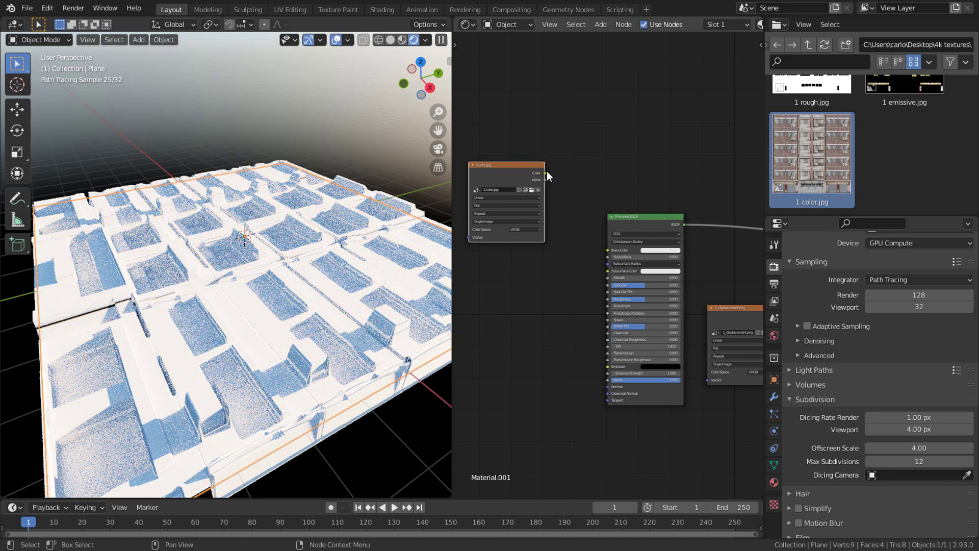
Connect the 1 color.jpg Color output to the Principled BSDF Base Color.
{"action": "left_click_drag", "start_coordinate": [545, 173], "coordinate": [608, 251]}
{"action": "scroll", "coordinate": [615, 258], "scroll_direction": "up", "scroll_amount": 1}
{"action": "scroll", "coordinate": [367, 286], "scroll_direction": "down", "scroll_amount": 3}
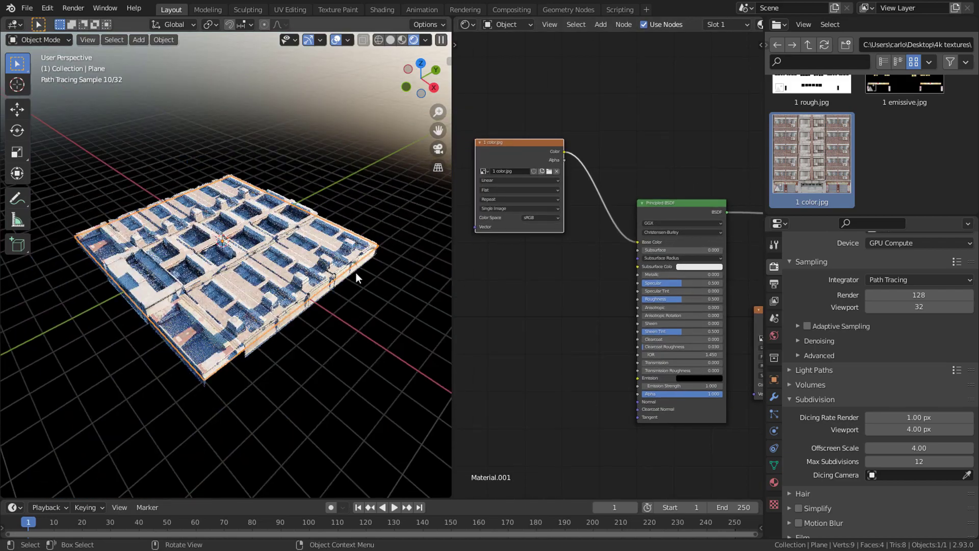
Rotate the plane 90° about X and raise it above the ground grid.
{"action": "key", "text": "r"}
{"action": "key", "text": "x"}
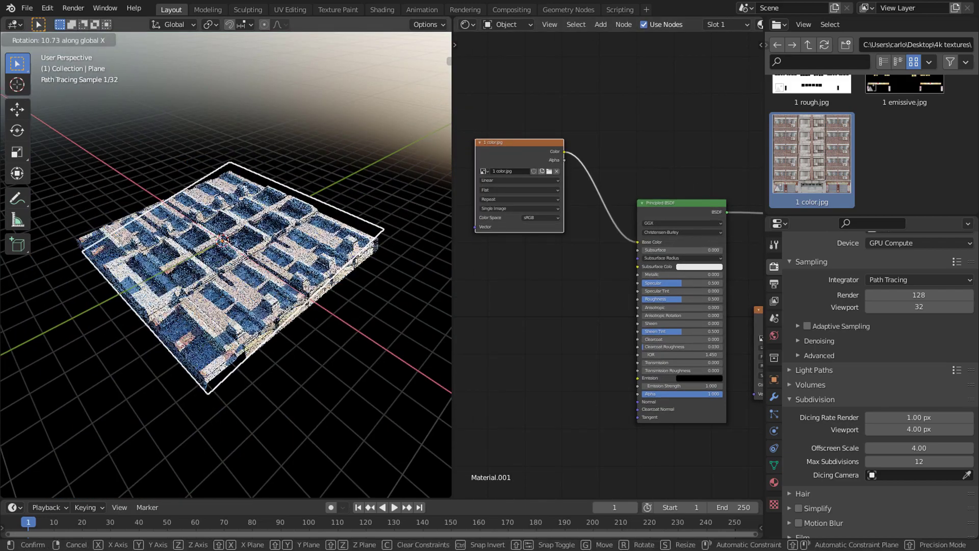
{"action": "key", "text": "9"}
{"action": "key", "text": "0"}
{"action": "key", "text": "Return"}
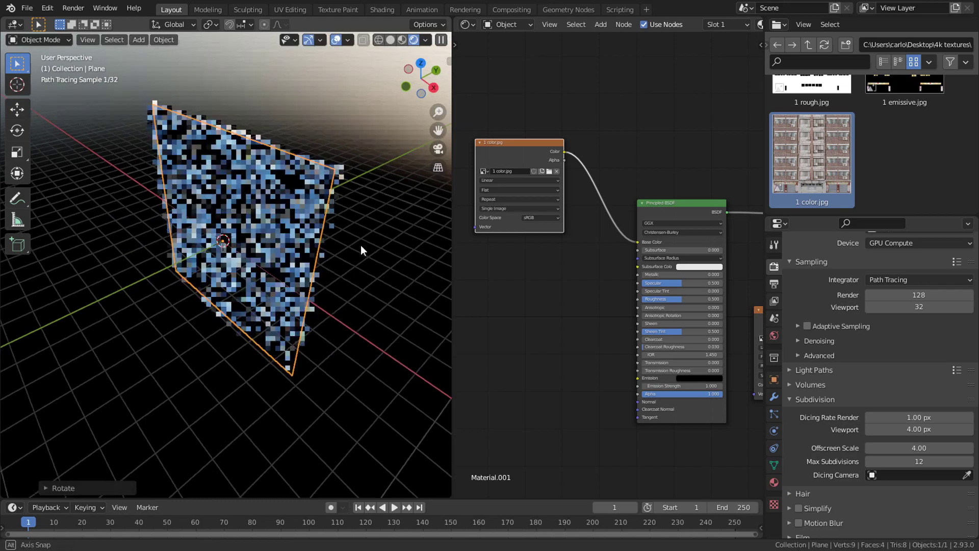
{"action": "left_click_drag", "start_coordinate": [227, 204], "coordinate": [231, 108]}
{"action": "key", "text": "KP_Decimal"}
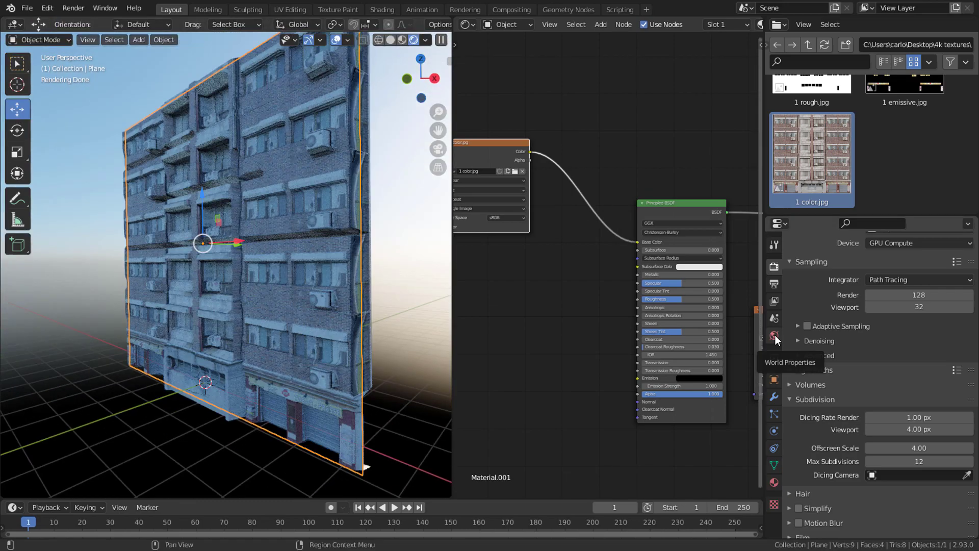
Set the world Sky Texture sun to 9.39° elevation and 91.5° rotation, intensity 0.6, strength 0.34.
{"action": "left_click", "coordinate": [773, 338]}
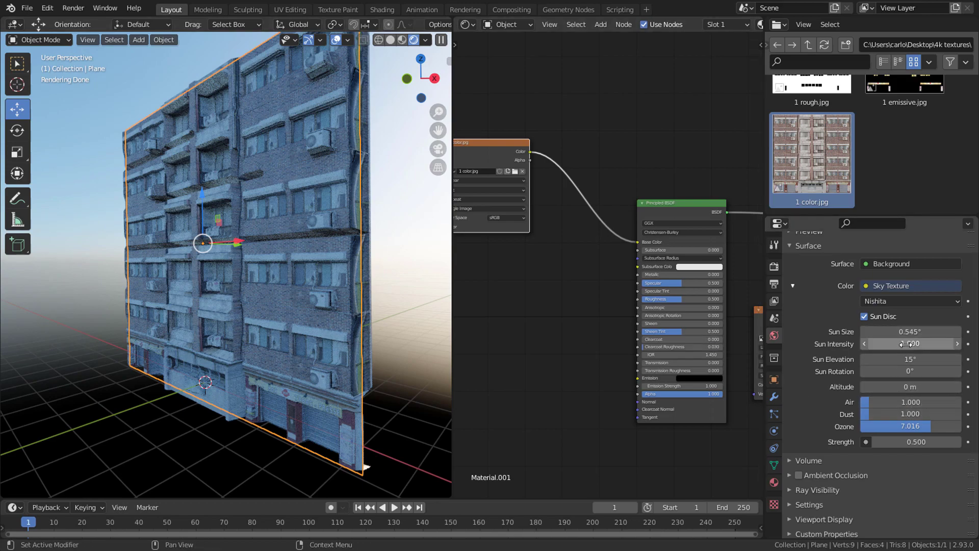
{"action": "mouse_move", "coordinate": [907, 359]}
{"action": "left_mouse_down"}
{"action": "mouse_move", "coordinate": [958, 359]}
{"action": "mouse_move", "coordinate": [918, 359]}
{"action": "mouse_move", "coordinate": [943, 371]}
{"action": "left_mouse_up"}
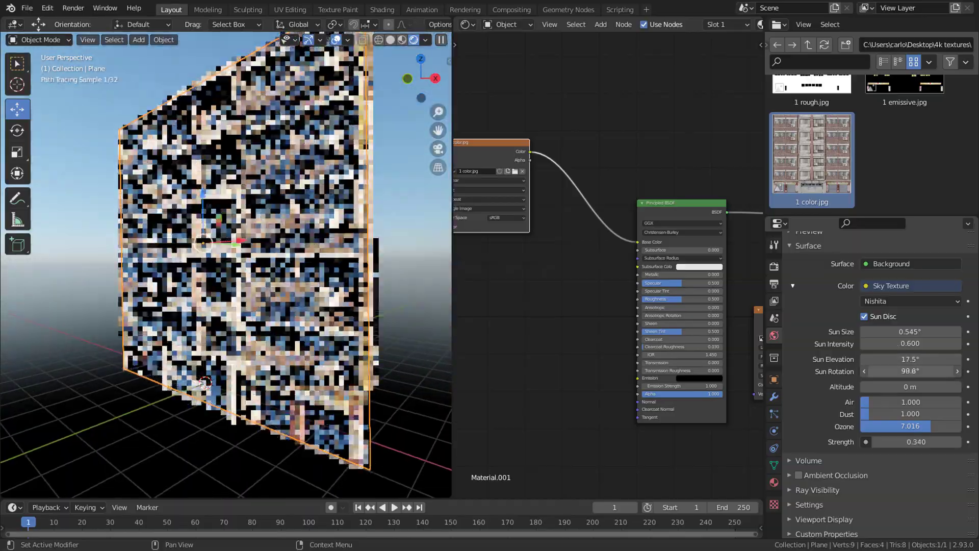
{"action": "left_click_drag", "start_coordinate": [911, 370], "coordinate": [890, 359]}
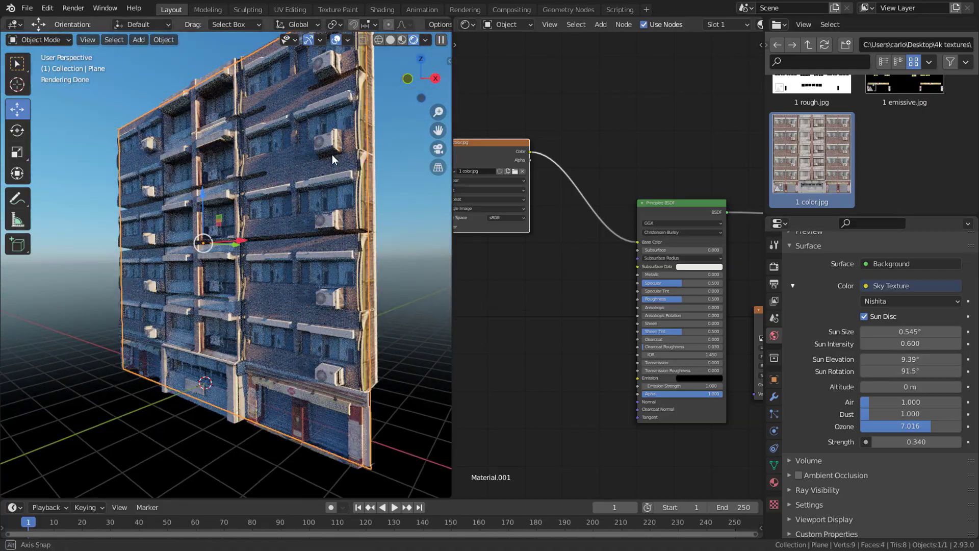
{"action": "middle_click_drag", "start_coordinate": [333, 160], "coordinate": [357, 162]}
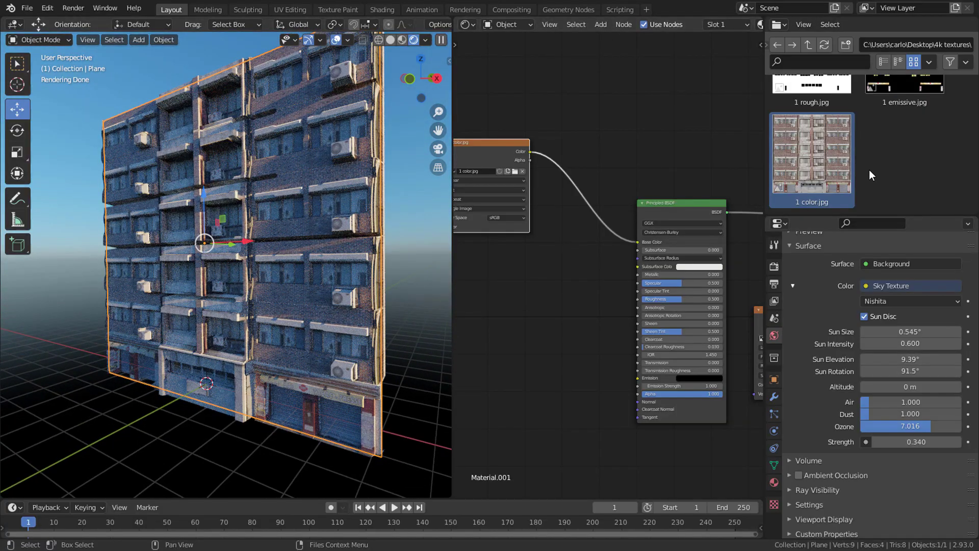
Add 1 rough.jpg as an image texture node and link its Color to Roughness.
{"action": "scroll", "coordinate": [915, 152], "scroll_direction": "up", "scroll_amount": 2}
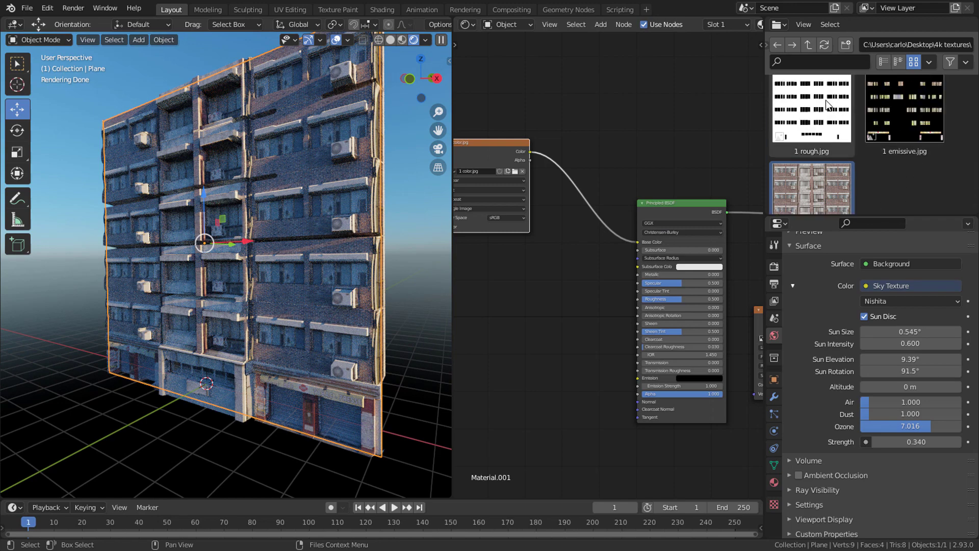
{"action": "left_click_drag", "start_coordinate": [817, 130], "coordinate": [496, 313]}
{"action": "scroll", "coordinate": [563, 311], "scroll_direction": "up", "scroll_amount": 1}
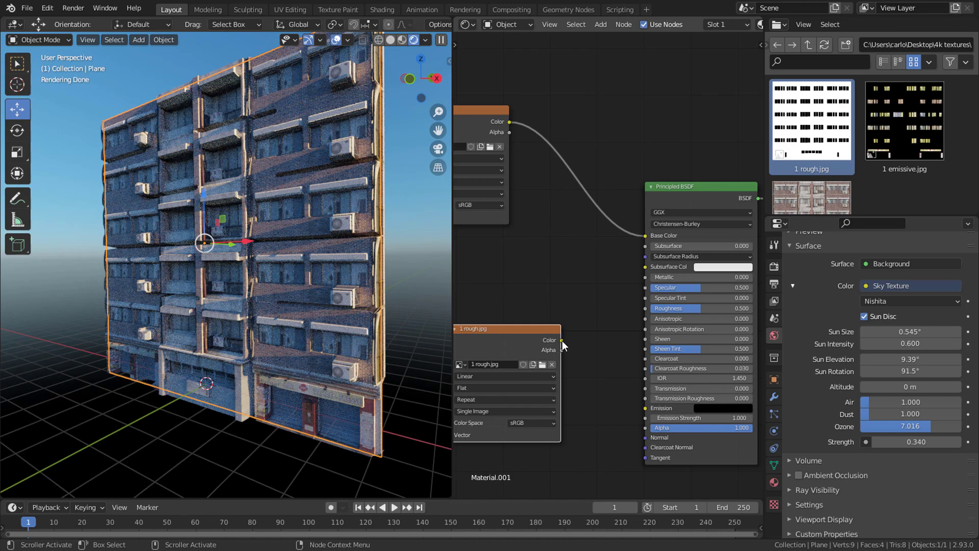
{"action": "mouse_move", "coordinate": [561, 341]}
{"action": "left_mouse_down"}
{"action": "mouse_move", "coordinate": [639, 301]}
{"action": "mouse_move", "coordinate": [647, 310]}
{"action": "left_mouse_up"}
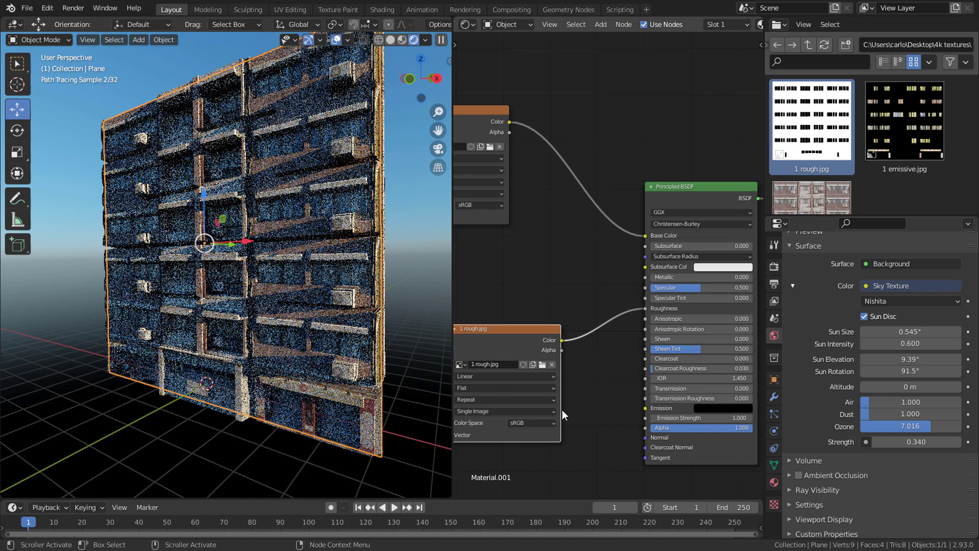
Set the 1 rough.jpg node's Color Space to Non-Color and tidy the node layout.
{"action": "left_click", "coordinate": [538, 422]}
{"action": "left_click", "coordinate": [534, 463]}
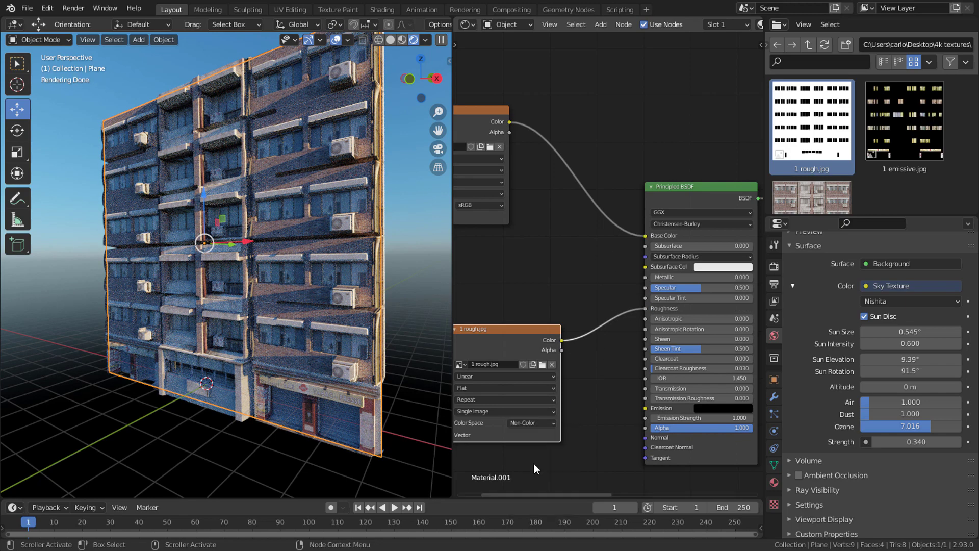
{"action": "mouse_move", "coordinate": [541, 292]}
{"action": "middle_mouse_down"}
{"action": "mouse_move", "coordinate": [587, 291]}
{"action": "mouse_move", "coordinate": [620, 318]}
{"action": "middle_mouse_up"}
{"action": "left_click_drag", "start_coordinate": [620, 319], "coordinate": [567, 261]}
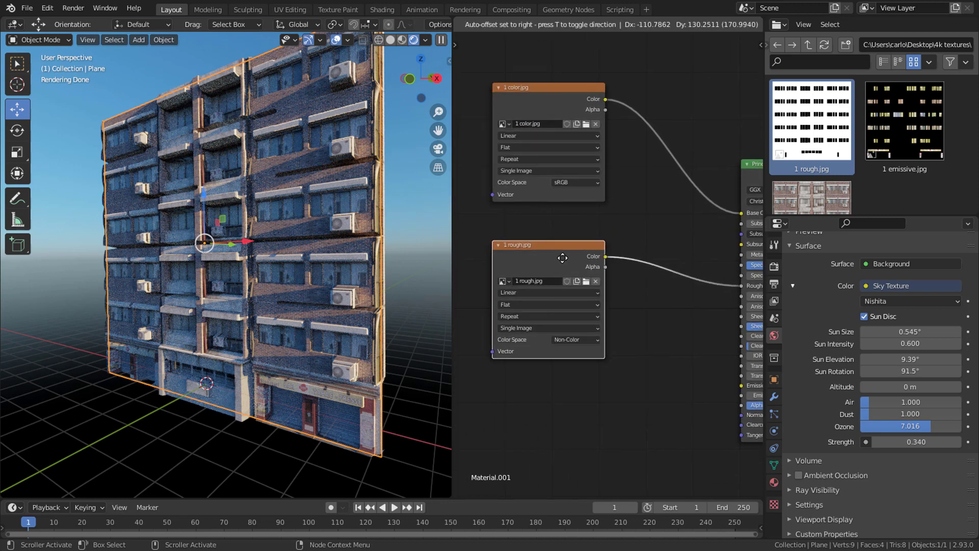
{"action": "middle_click_drag", "start_coordinate": [703, 197], "coordinate": [673, 271]}
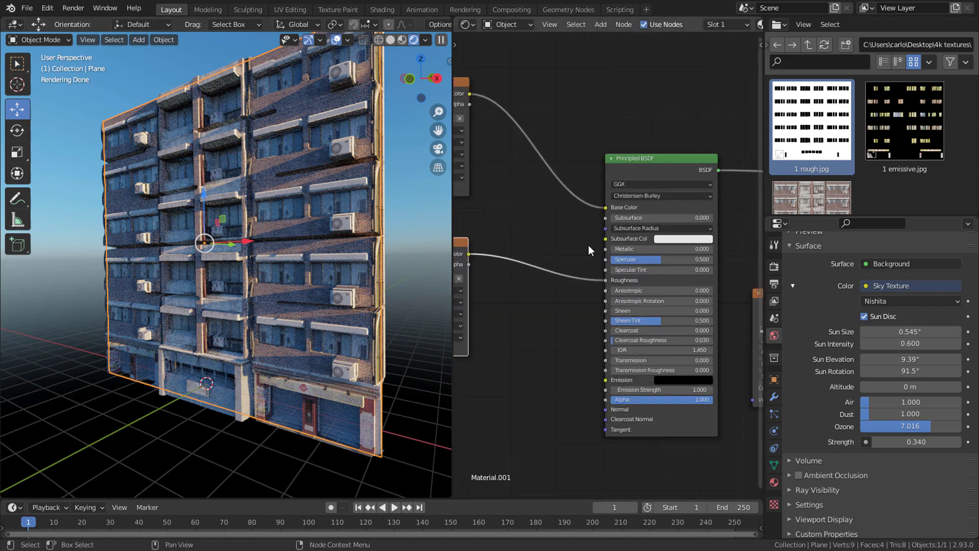
{"action": "scroll", "coordinate": [694, 234], "scroll_direction": "up", "scroll_amount": 1}
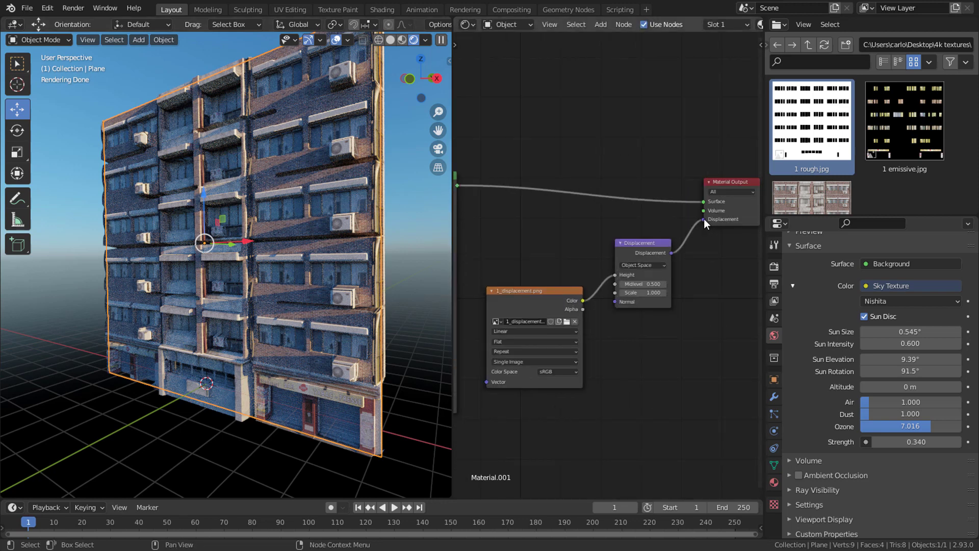
Unlink displacement from Material Output and inspect the facade in Material Preview.
{"action": "left_click_drag", "start_coordinate": [704, 218], "coordinate": [672, 234]}
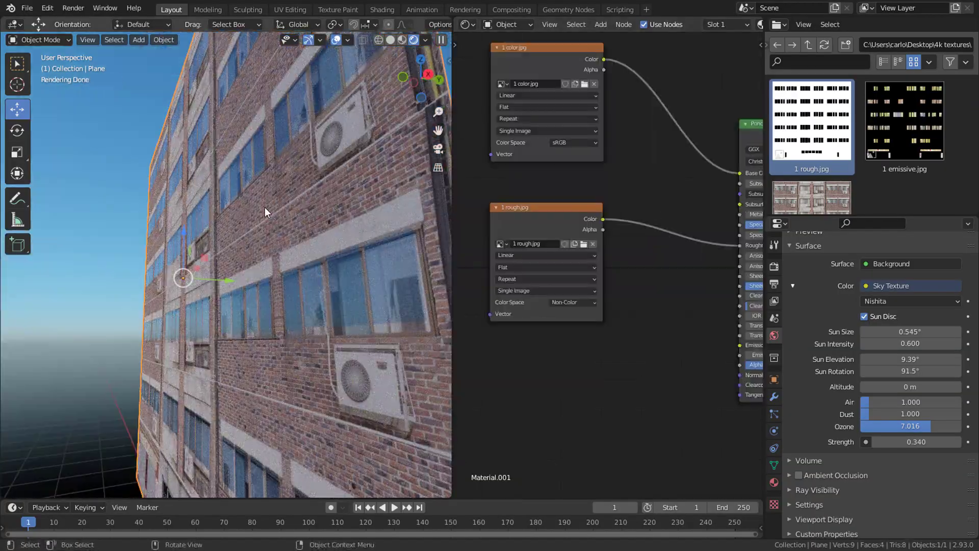
{"action": "middle_click_drag", "start_coordinate": [265, 207], "coordinate": [108, 253]}
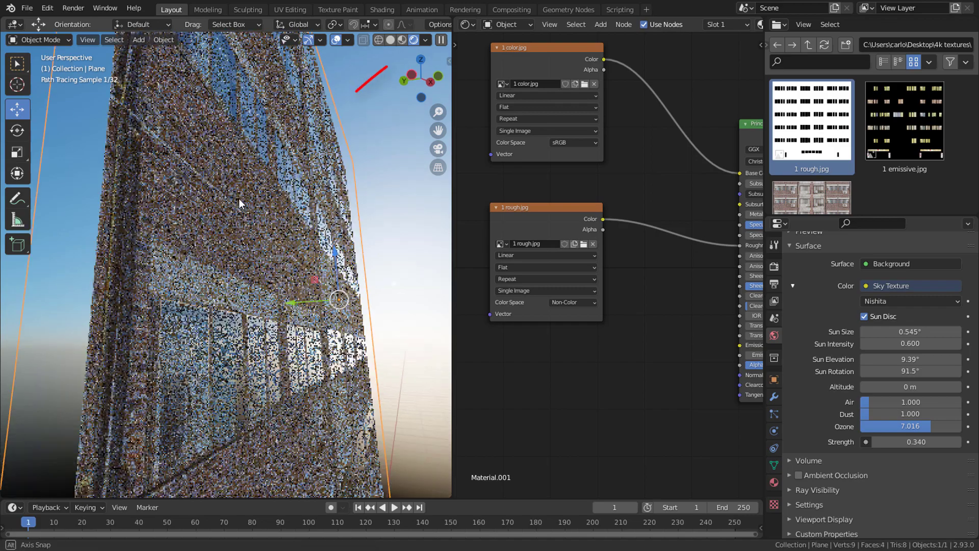
{"action": "left_click", "coordinate": [402, 43]}
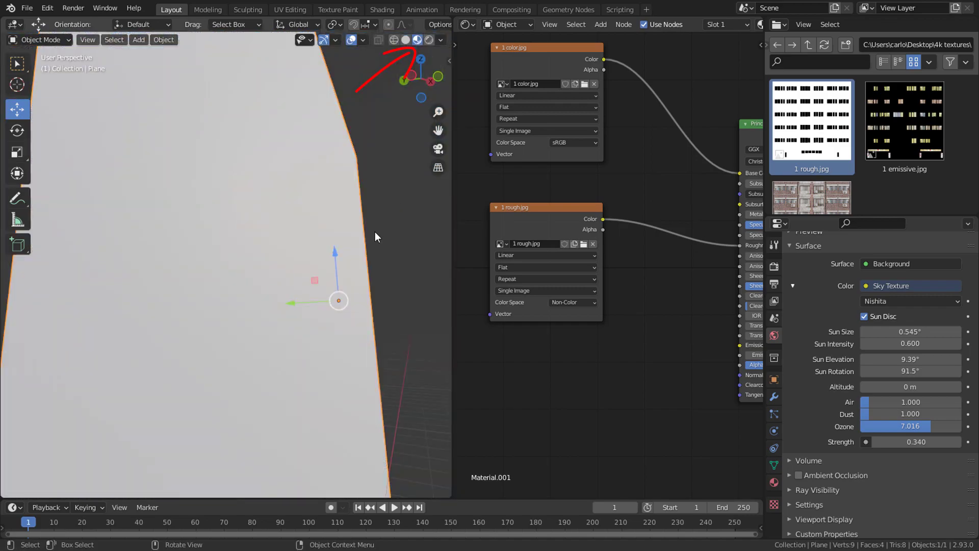
{"action": "mouse_move", "coordinate": [369, 238]}
{"action": "middle_mouse_down"}
{"action": "mouse_move", "coordinate": [364, 253]}
{"action": "mouse_move", "coordinate": [353, 212]}
{"action": "mouse_move", "coordinate": [424, 118]}
{"action": "middle_mouse_up"}
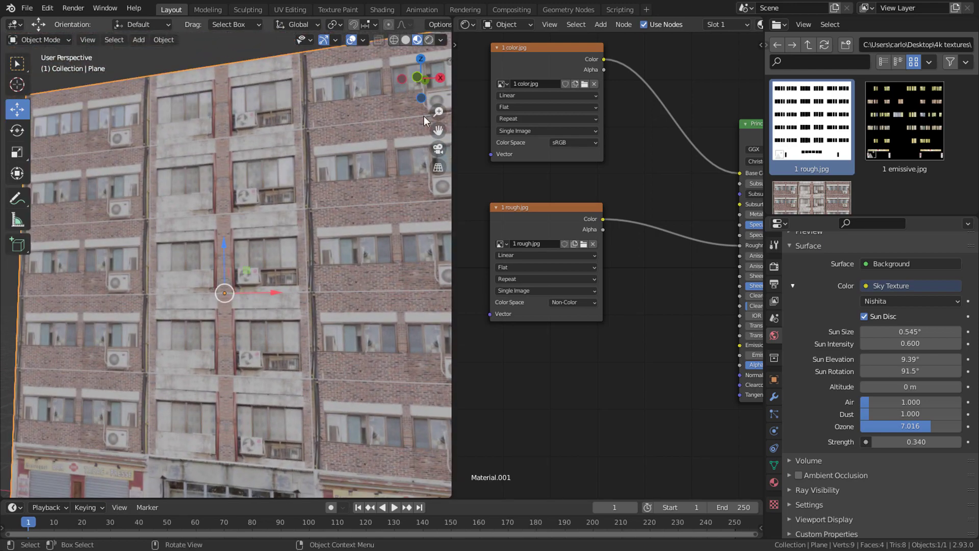
Return to Rendered shading and view the flat brick facade from an oblique angle.
{"action": "left_click", "coordinate": [429, 40]}
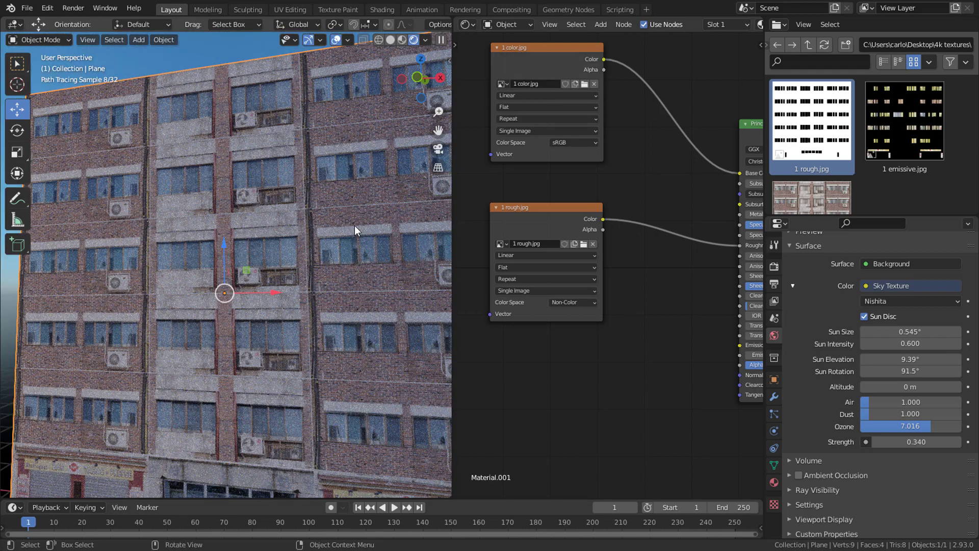
{"action": "scroll", "coordinate": [354, 226], "scroll_direction": "down", "scroll_amount": 3}
{"action": "middle_click_drag", "start_coordinate": [354, 225], "coordinate": [366, 264]}
{"action": "middle_click_drag", "start_coordinate": [689, 265], "coordinate": [459, 285]}
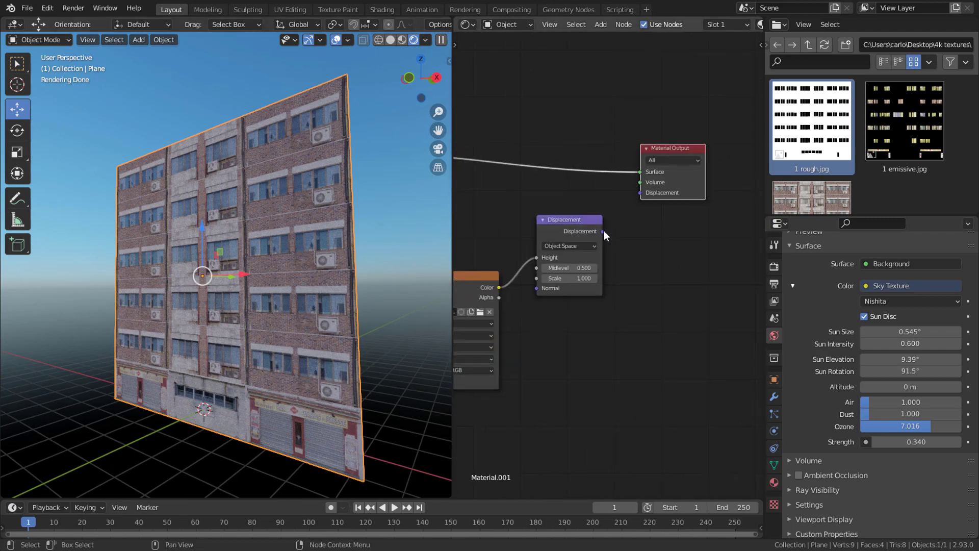
Reconnect displacement to Material Output and feed a new 1 emissive.jpg texture into Emission.
{"action": "left_click_drag", "start_coordinate": [604, 231], "coordinate": [640, 193]}
{"action": "middle_click_drag", "start_coordinate": [577, 269], "coordinate": [723, 223]}
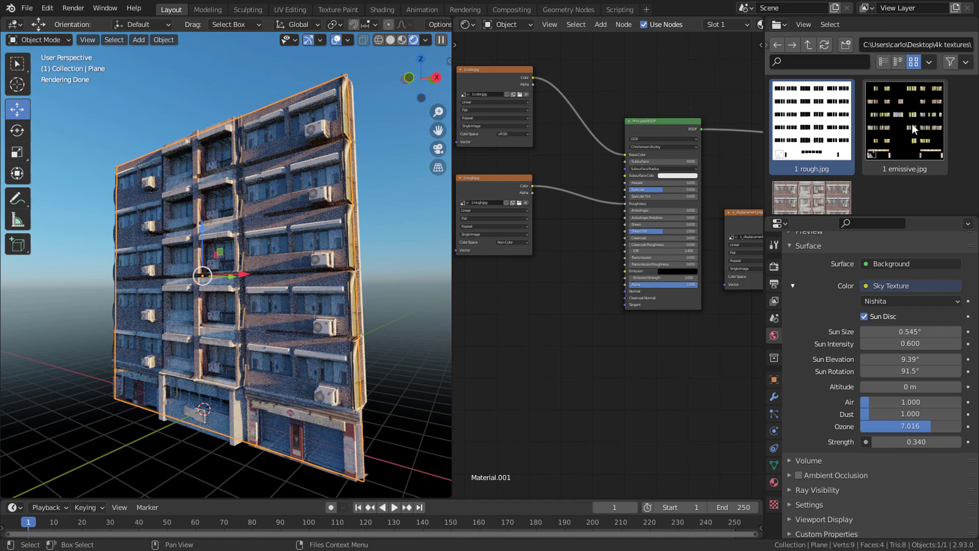
{"action": "left_click_drag", "start_coordinate": [912, 124], "coordinate": [533, 316]}
{"action": "scroll", "coordinate": [583, 314], "scroll_direction": "up", "scroll_amount": 2}
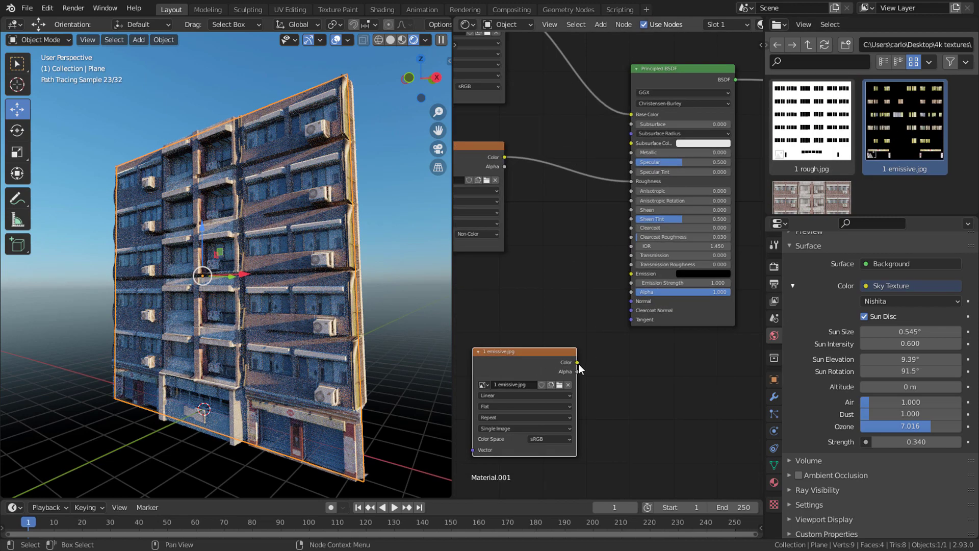
{"action": "left_click_drag", "start_coordinate": [577, 363], "coordinate": [633, 274]}
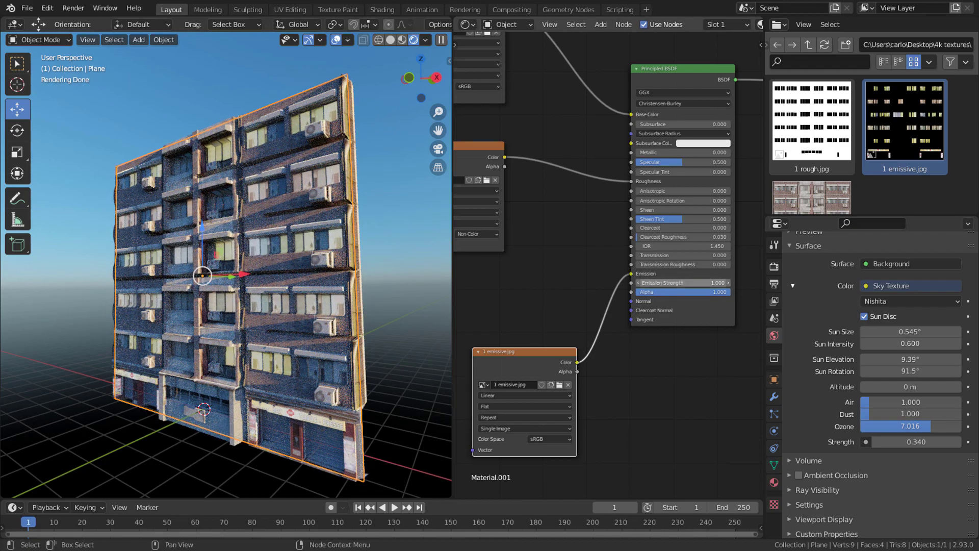
Raise the Principled BSDF Emission Strength to 1.2.
{"action": "left_click_drag", "start_coordinate": [684, 282], "coordinate": [694, 283]}
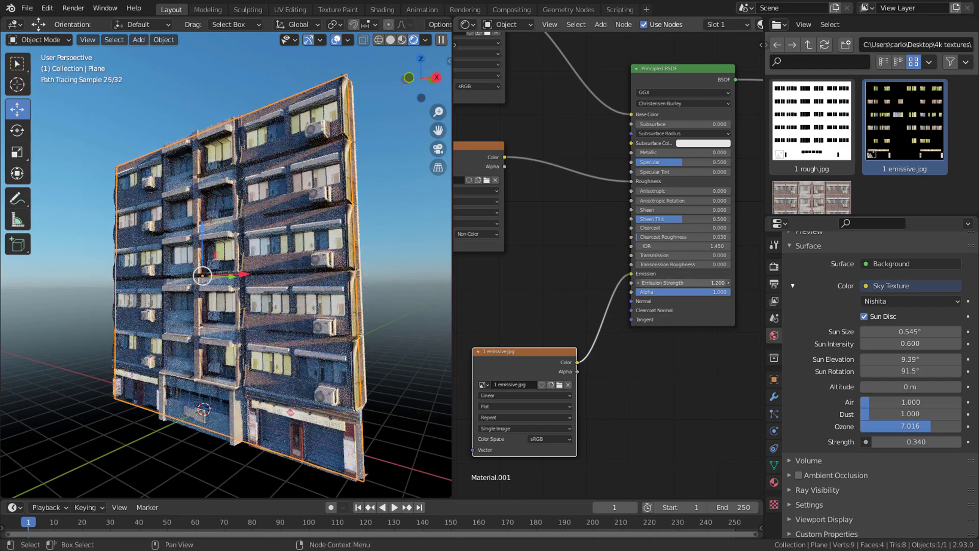
{"action": "middle_click_drag", "start_coordinate": [229, 266], "coordinate": [240, 257]}
{"action": "left_click", "coordinate": [774, 266]}
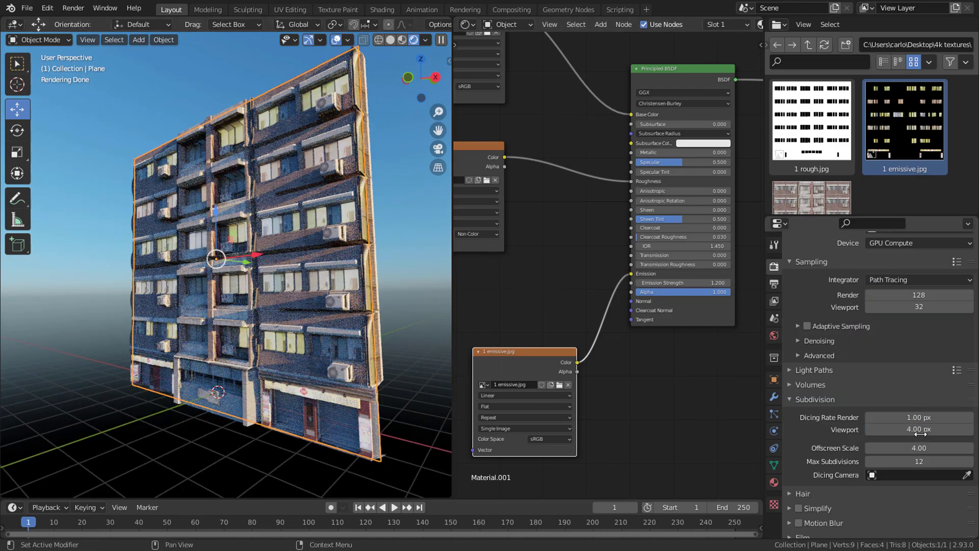
Set the viewport dicing rate to 1 px and the sun to 7.29° elevation, 90.4° rotation.
{"action": "left_click", "coordinate": [920, 433]}
{"action": "key", "text": "Return"}
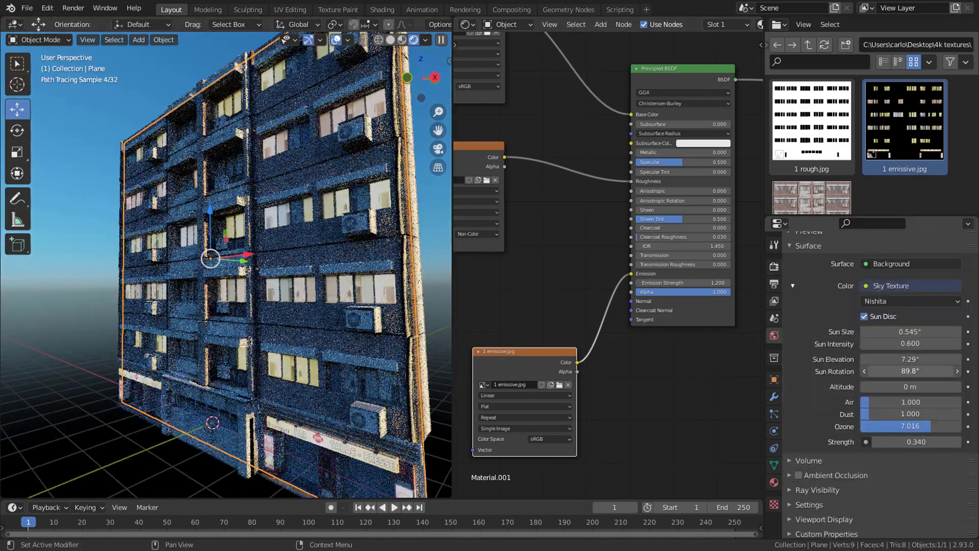
{"action": "left_click_drag", "start_coordinate": [910, 371], "coordinate": [918, 370]}
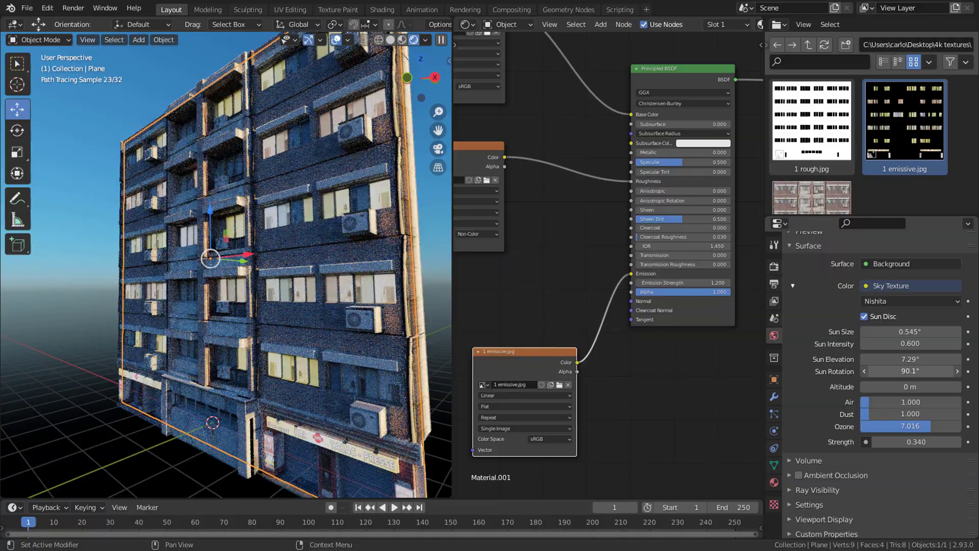
{"action": "mouse_move", "coordinate": [326, 255]}
{"action": "middle_mouse_down"}
{"action": "mouse_move", "coordinate": [411, 218]}
{"action": "mouse_move", "coordinate": [364, 295]}
{"action": "middle_mouse_up"}
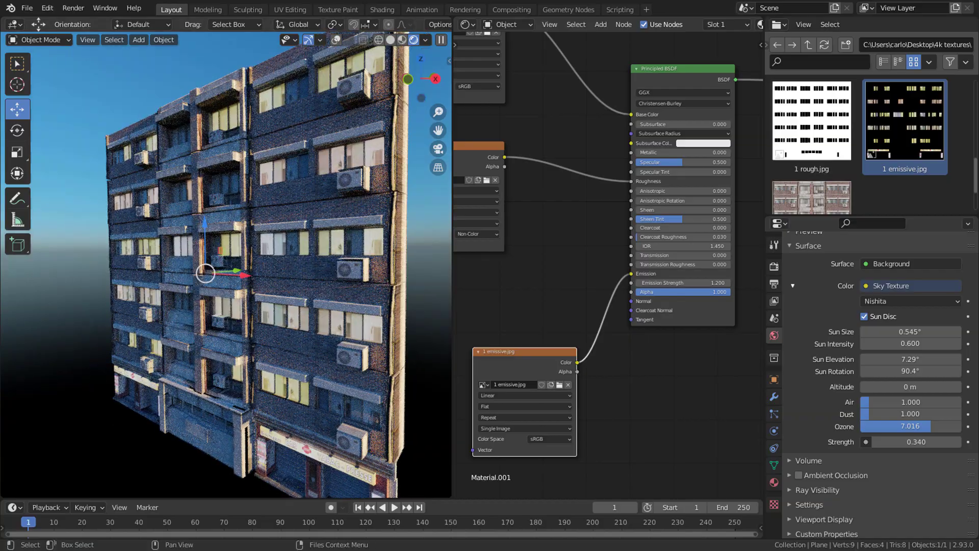
Switch to Solid shading and add a Displace modifier below the collapsed Subdivision modifier.
{"action": "key", "text": "z"}
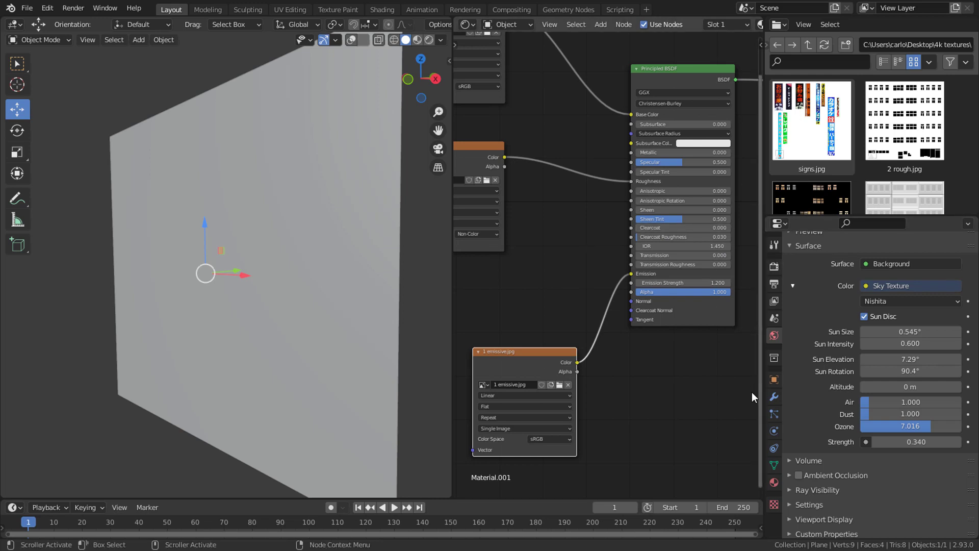
{"action": "left_click", "coordinate": [773, 398]}
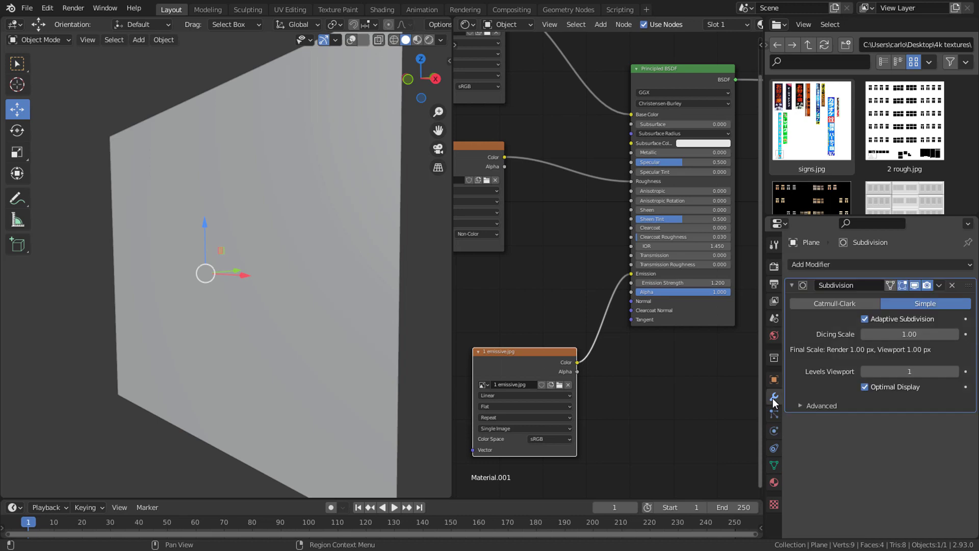
{"action": "left_click", "coordinate": [792, 286]}
{"action": "left_click", "coordinate": [819, 266]}
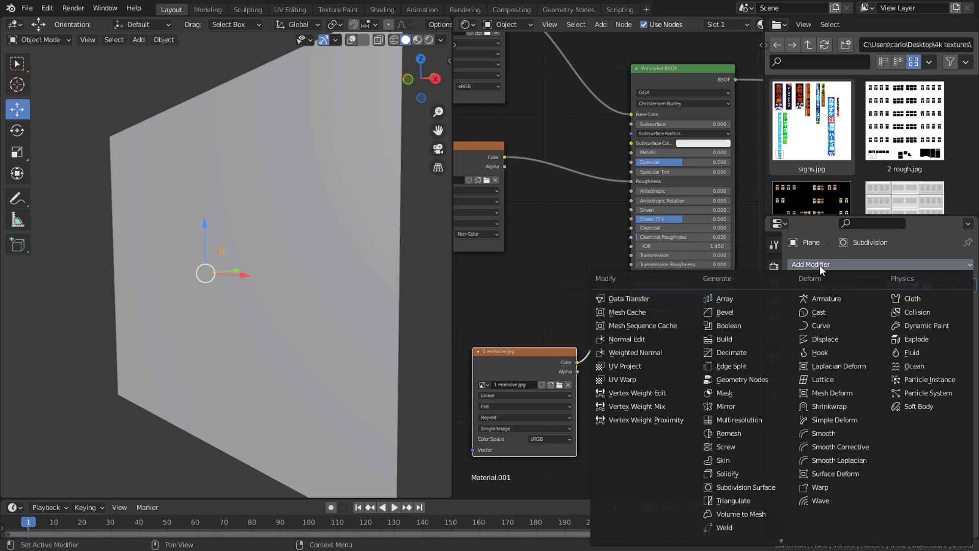
{"action": "left_click", "coordinate": [834, 338]}
{"action": "scroll", "coordinate": [690, 229], "scroll_direction": "down", "scroll_amount": 1}
{"action": "scroll", "coordinate": [691, 228], "scroll_direction": "down", "scroll_amount": 1}
{"action": "scroll", "coordinate": [687, 224], "scroll_direction": "up", "scroll_amount": 2}
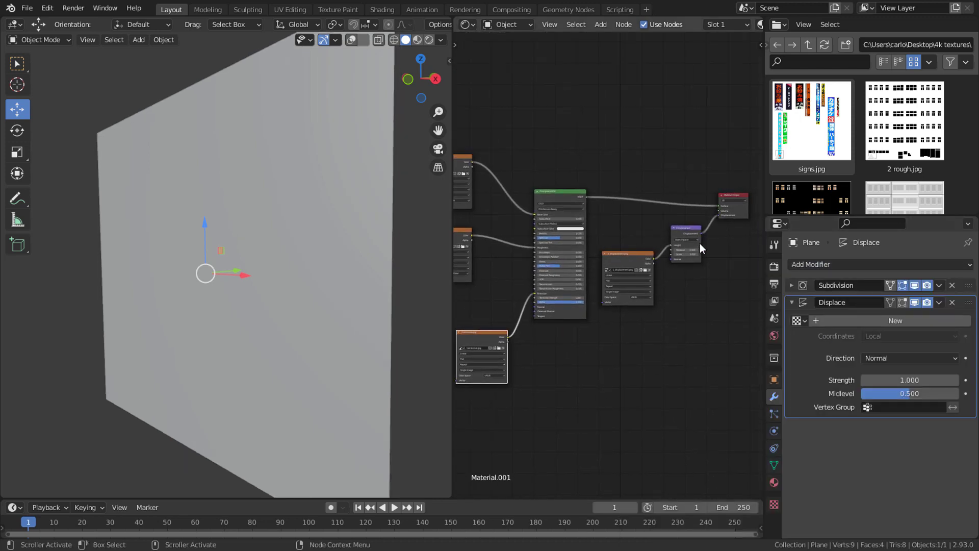
Remove the shader displacement link to Material Output and turn viewport overlays back on.
{"action": "left_click_drag", "start_coordinate": [748, 202], "coordinate": [681, 234]}
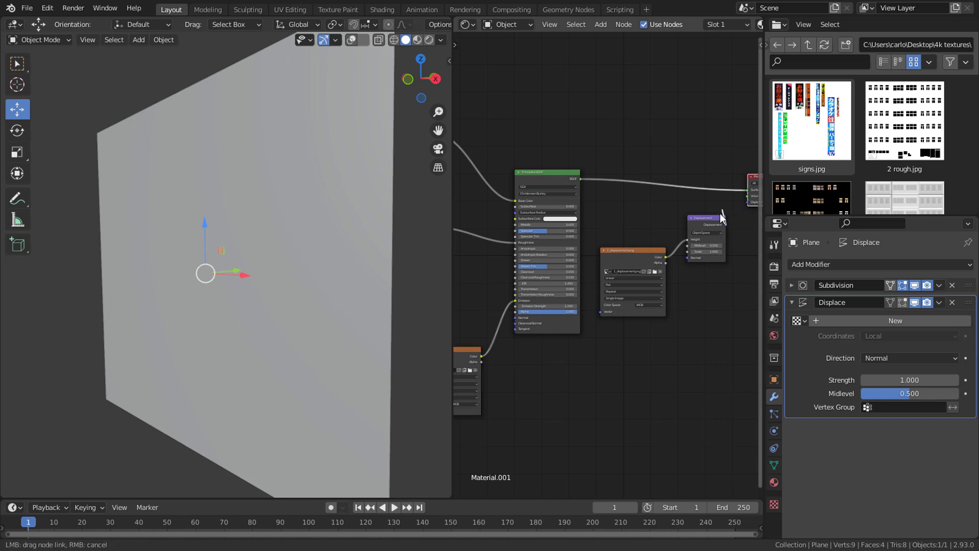
{"action": "scroll", "coordinate": [681, 233], "scroll_direction": "down", "scroll_amount": 2}
{"action": "middle_click_drag", "start_coordinate": [565, 264], "coordinate": [621, 255]}
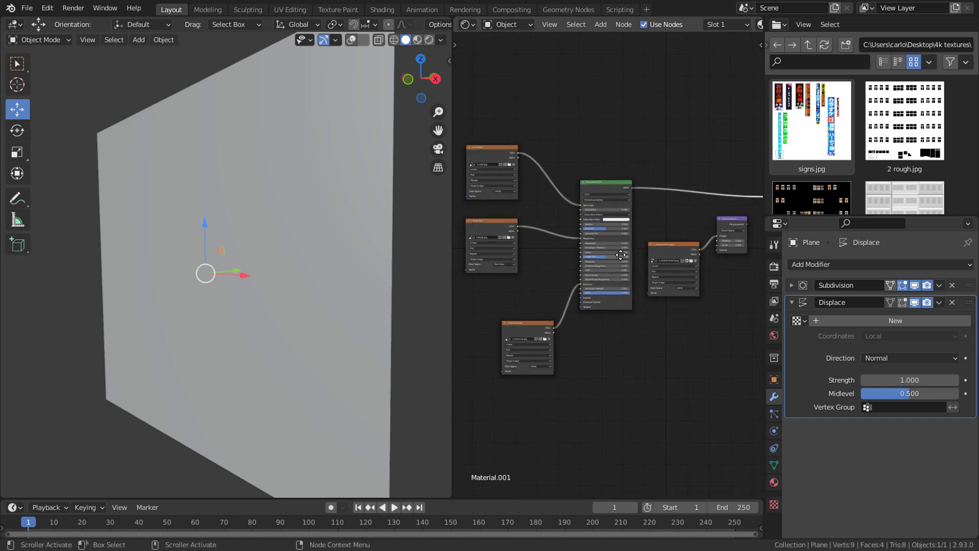
{"action": "scroll", "coordinate": [343, 249], "scroll_direction": "down", "scroll_amount": 3}
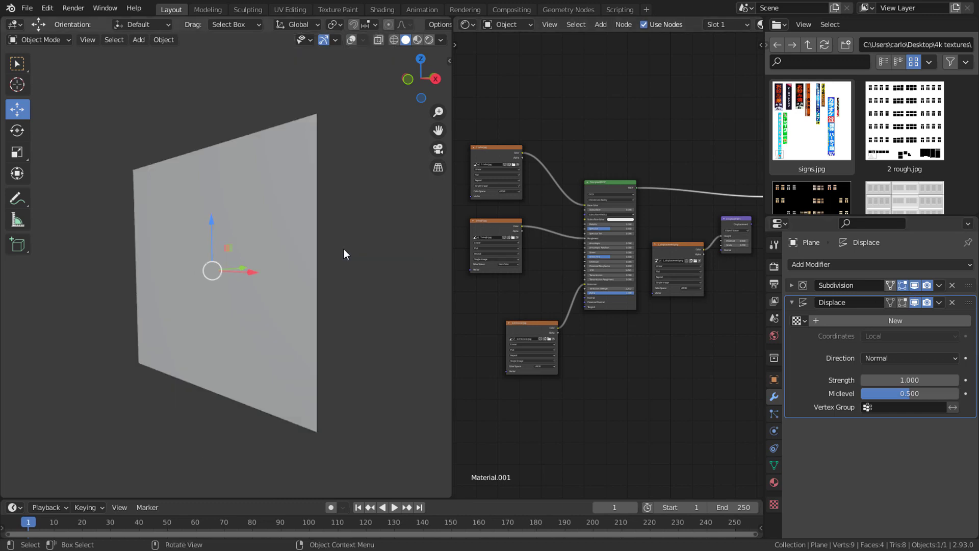
{"action": "left_click", "coordinate": [353, 39]}
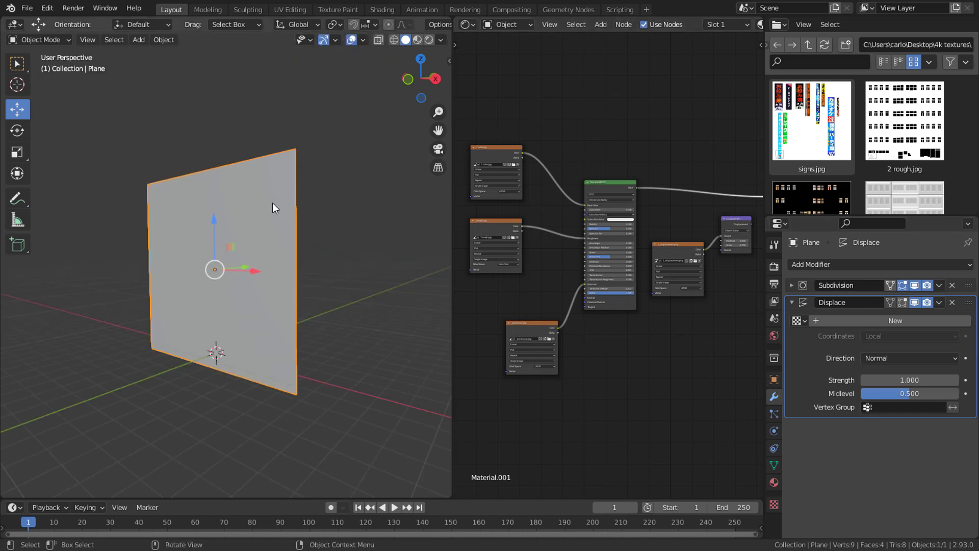
Subdivide the plane mesh in Edit Mode with 20 cuts, then return to Object Mode.
{"action": "key", "text": "Tab"}
{"action": "right_click", "coordinate": [228, 216]}
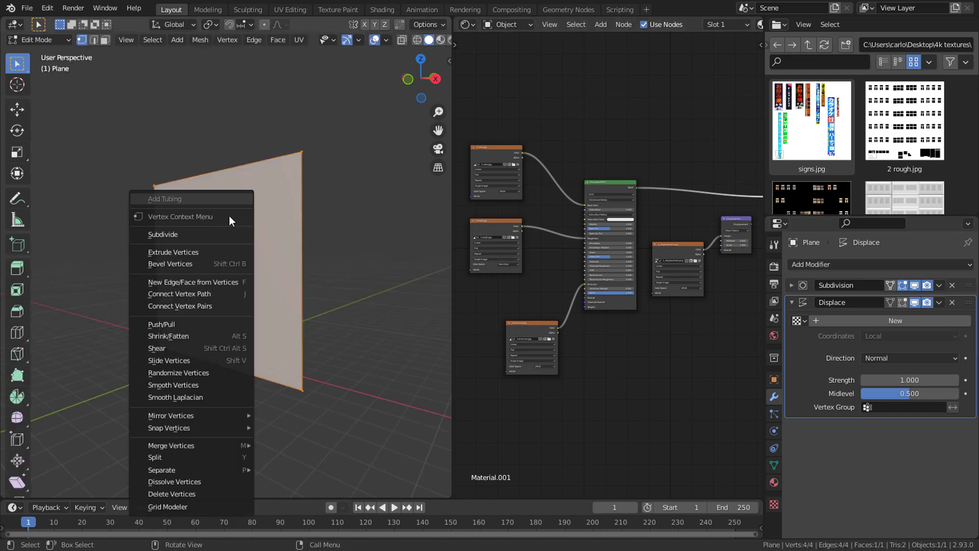
{"action": "left_click", "coordinate": [171, 234]}
{"action": "left_click", "coordinate": [60, 489]}
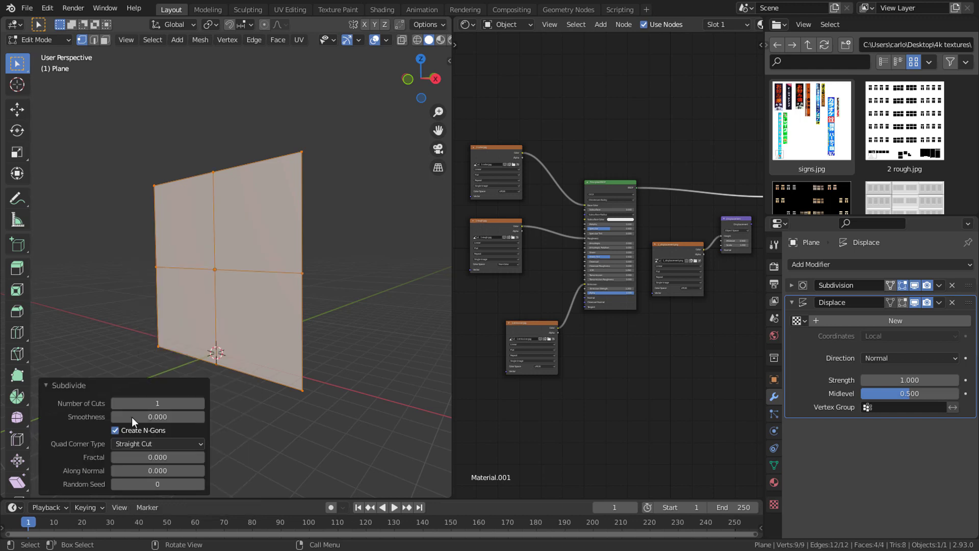
{"action": "left_click_drag", "start_coordinate": [153, 401], "coordinate": [183, 401]}
{"action": "left_click", "coordinate": [169, 403]}
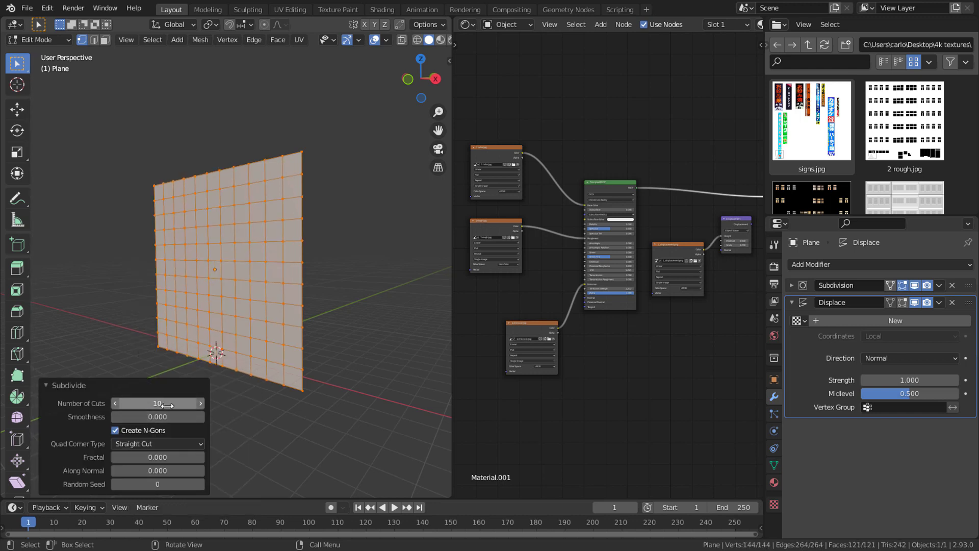
{"action": "type", "text": "20"}
{"action": "key", "text": "Return"}
{"action": "key", "text": "Tab"}
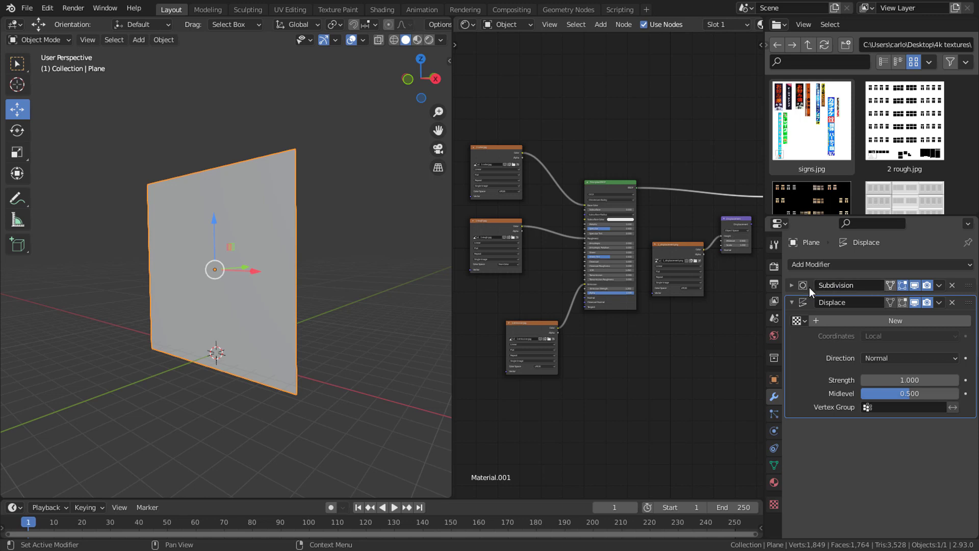
Set the Subdivision modifier to Simple and switch the render engine to Eevee.
{"action": "left_click", "coordinate": [794, 286]}
{"action": "left_click", "coordinate": [919, 306]}
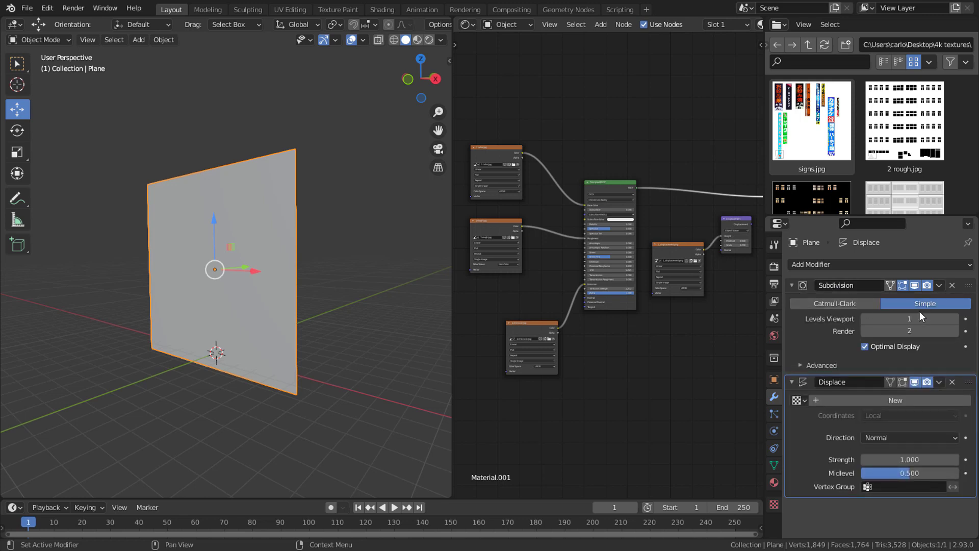
{"action": "left_click", "coordinate": [793, 285]}
{"action": "left_click", "coordinate": [775, 266]}
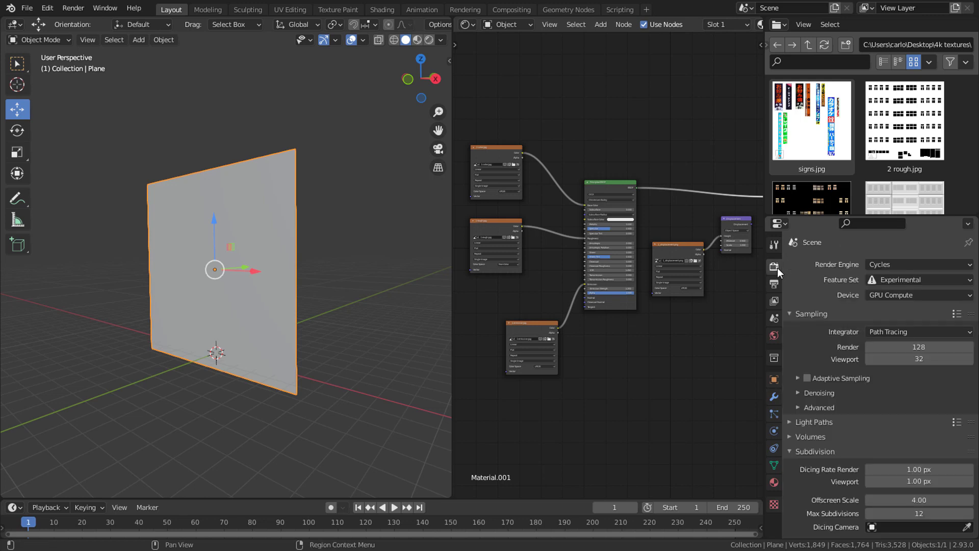
{"action": "left_click", "coordinate": [890, 266]}
{"action": "left_click", "coordinate": [890, 278]}
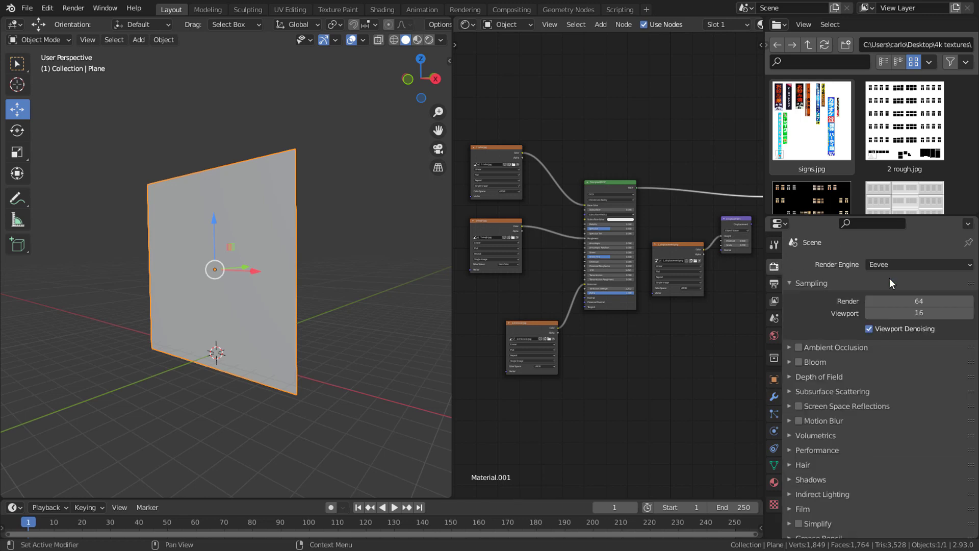
Raise the Subdivision modifier's levels to 3 with Ctrl+3.
{"action": "left_click", "coordinate": [774, 397]}
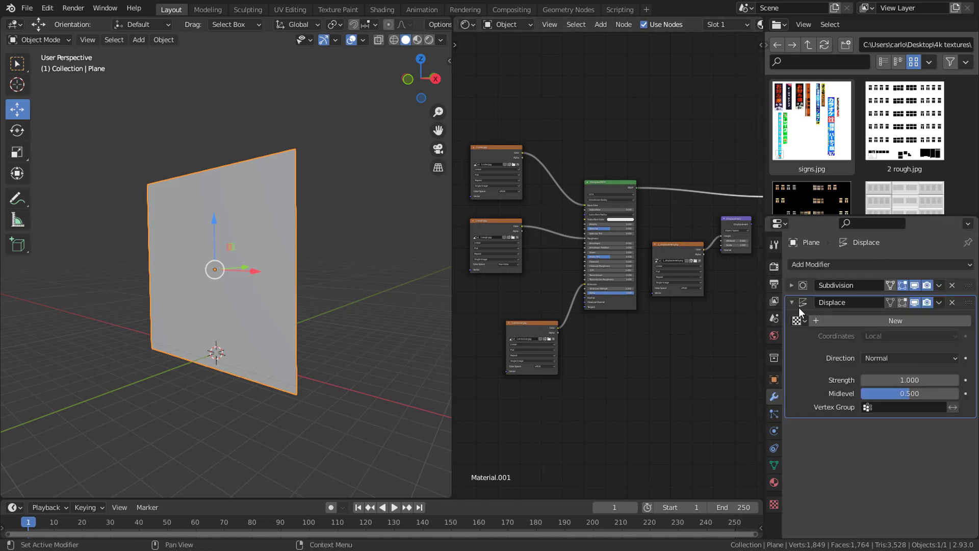
{"action": "left_click", "coordinate": [791, 286]}
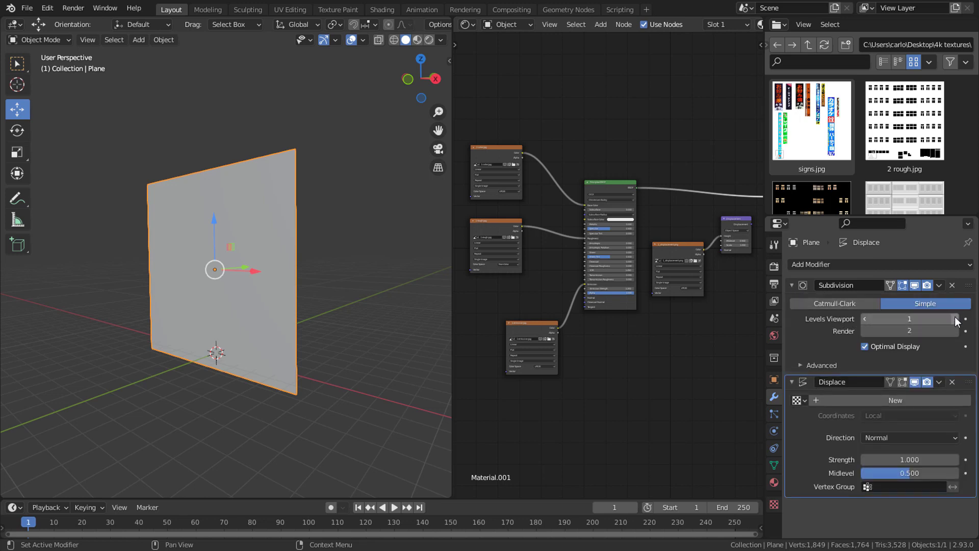
{"action": "left_click", "coordinate": [954, 320]}
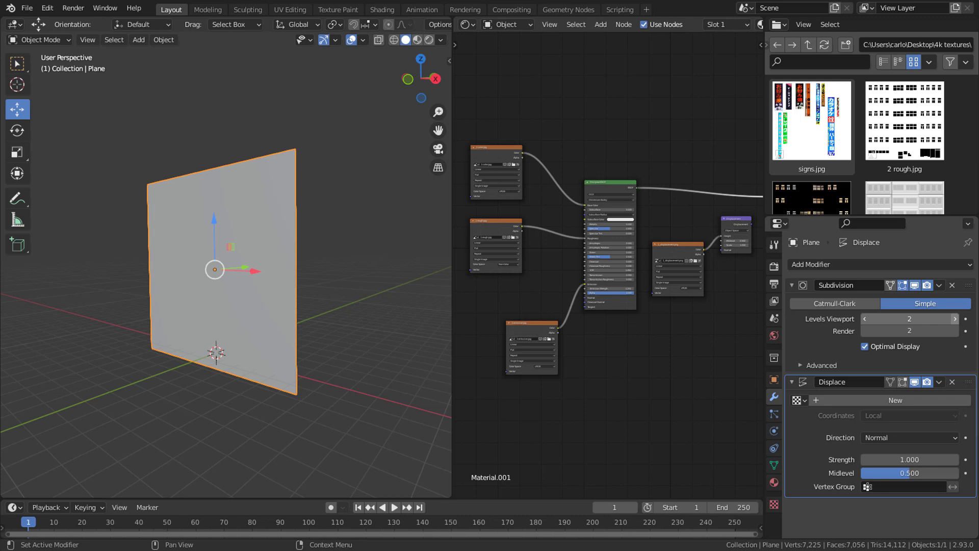
{"action": "key", "text": "ctrl+3"}
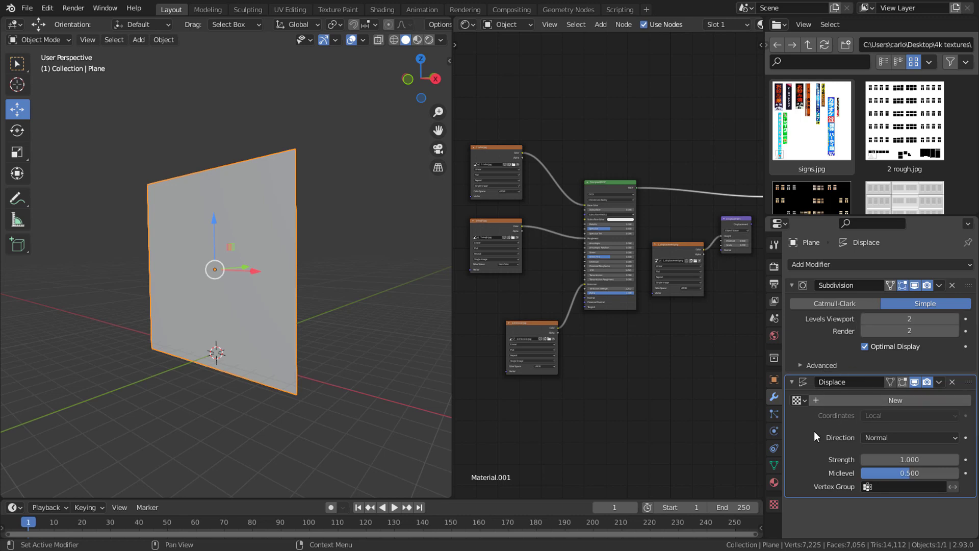
Give the Displace modifier a new image texture using 1_displacement.png.
{"action": "left_click", "coordinate": [894, 400]}
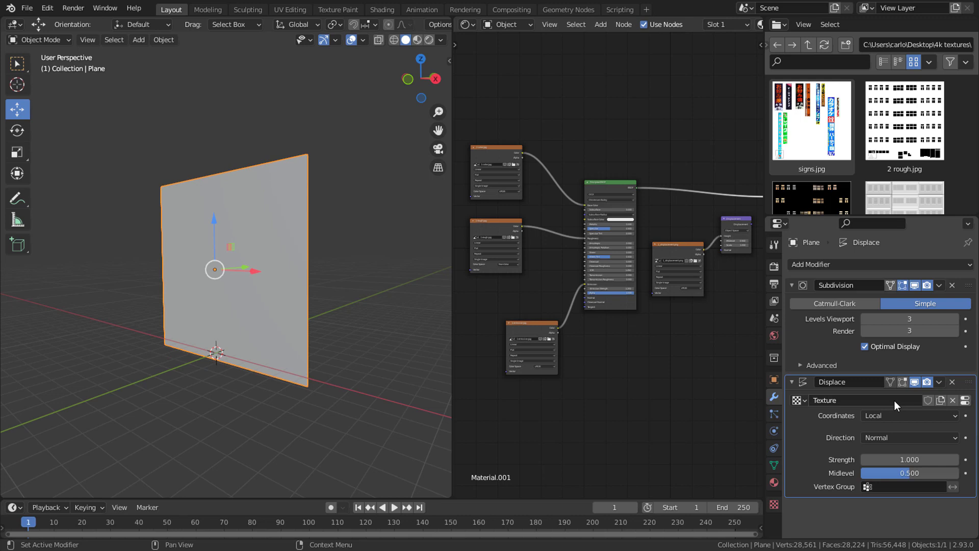
{"action": "left_click", "coordinate": [965, 400]}
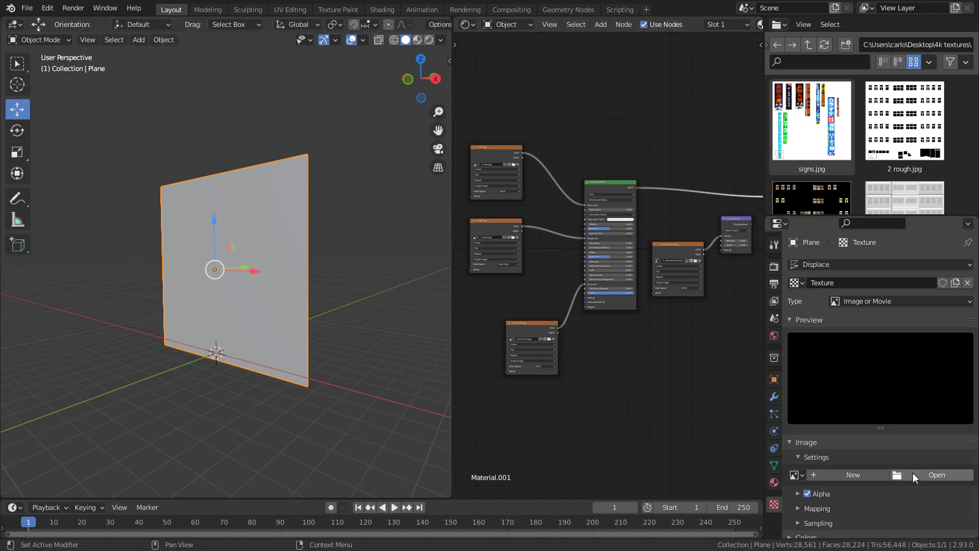
{"action": "left_click", "coordinate": [800, 476]}
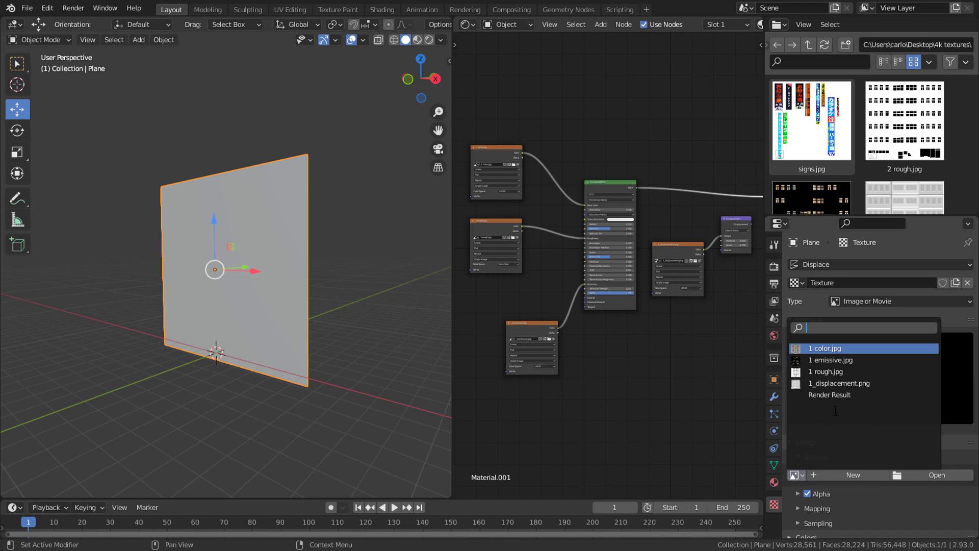
{"action": "left_click", "coordinate": [850, 384]}
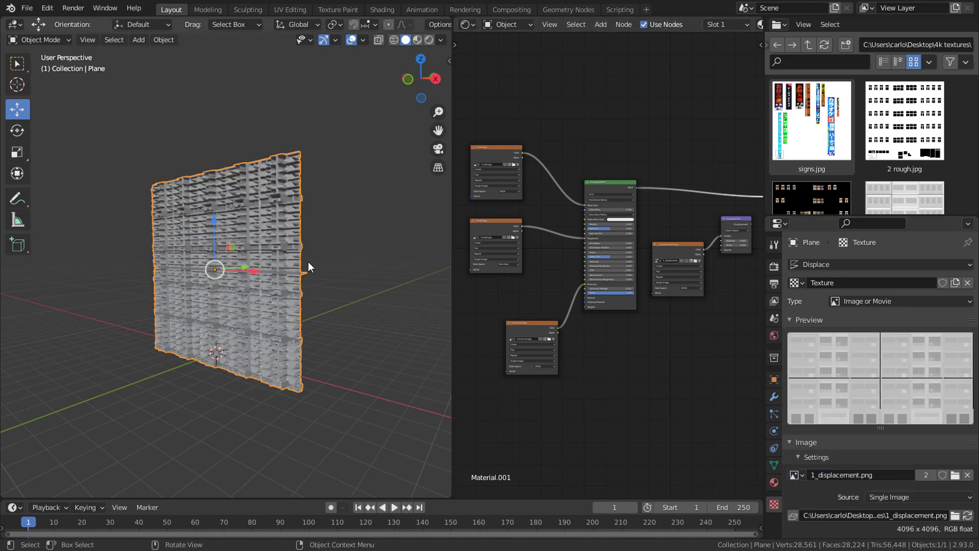
Set the Displace modifier's texture coordinates to UV.
{"action": "scroll", "coordinate": [308, 261], "scroll_direction": "up", "scroll_amount": 5}
{"action": "middle_click_drag", "start_coordinate": [313, 255], "coordinate": [357, 245]}
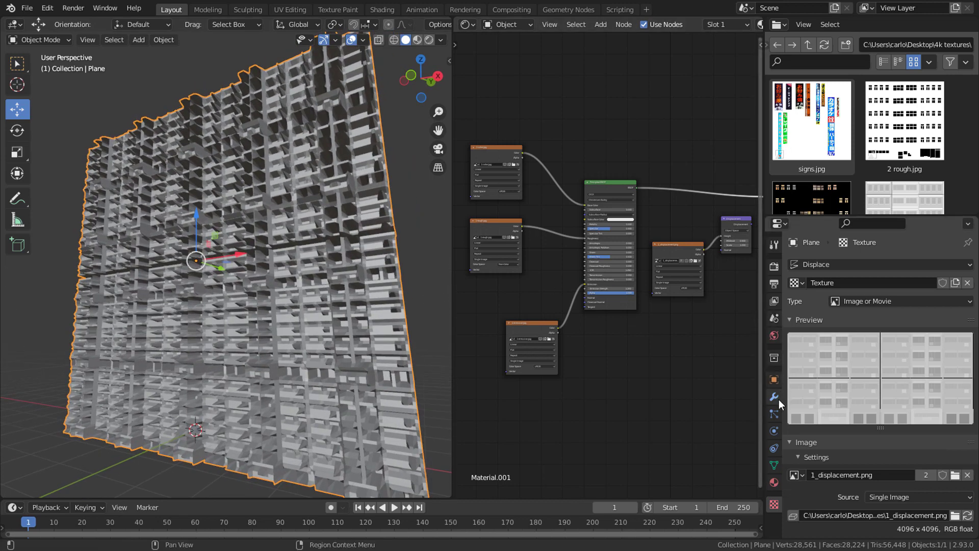
{"action": "left_click", "coordinate": [775, 398]}
{"action": "left_click", "coordinate": [886, 415]}
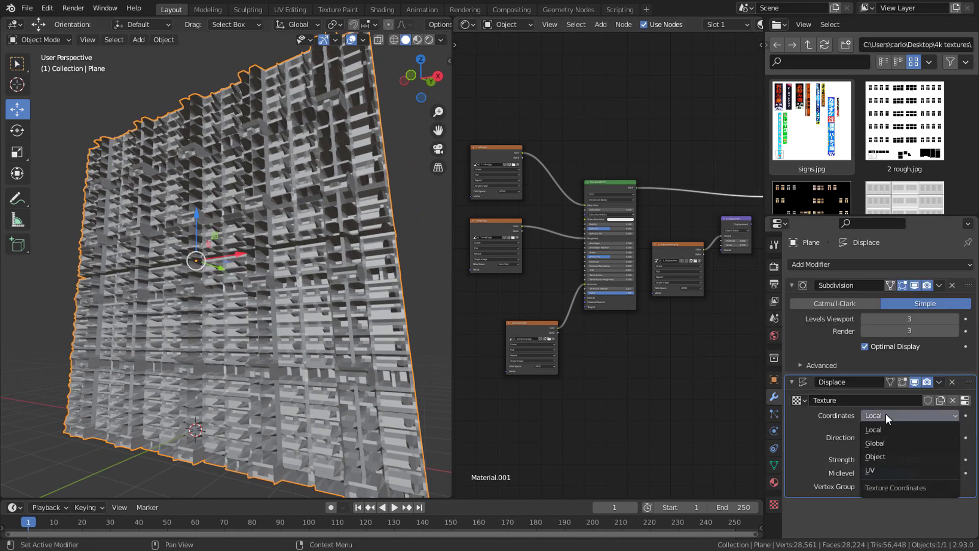
{"action": "left_click", "coordinate": [883, 468]}
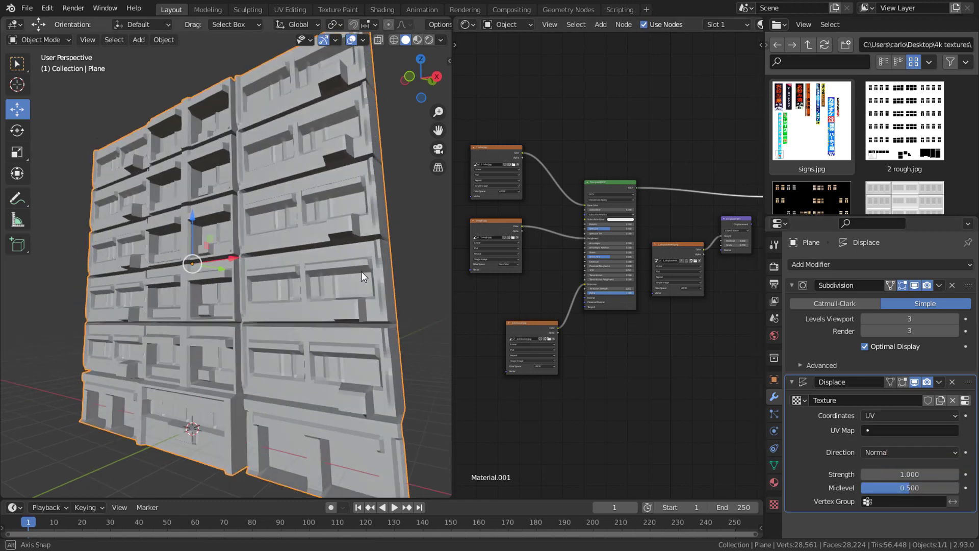
Switch the viewport to Material Preview and set Displace Midlevel to 0.
{"action": "middle_click_drag", "start_coordinate": [361, 271], "coordinate": [354, 278]}
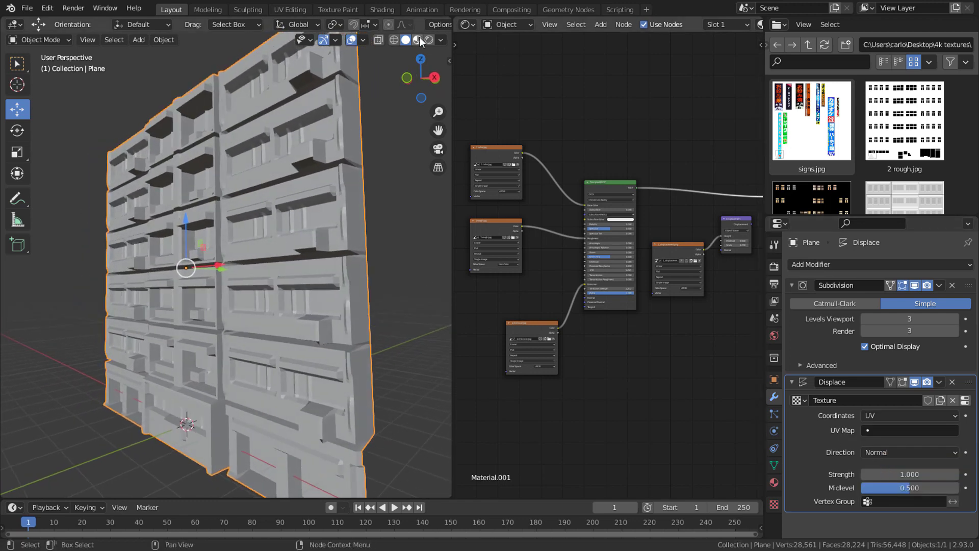
{"action": "left_click", "coordinate": [417, 40]}
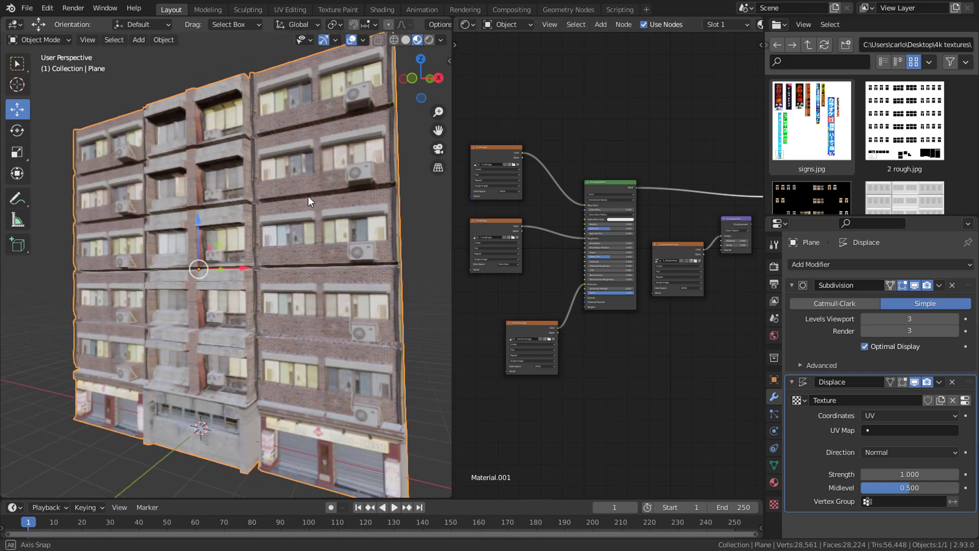
{"action": "middle_click_drag", "start_coordinate": [280, 193], "coordinate": [285, 197]}
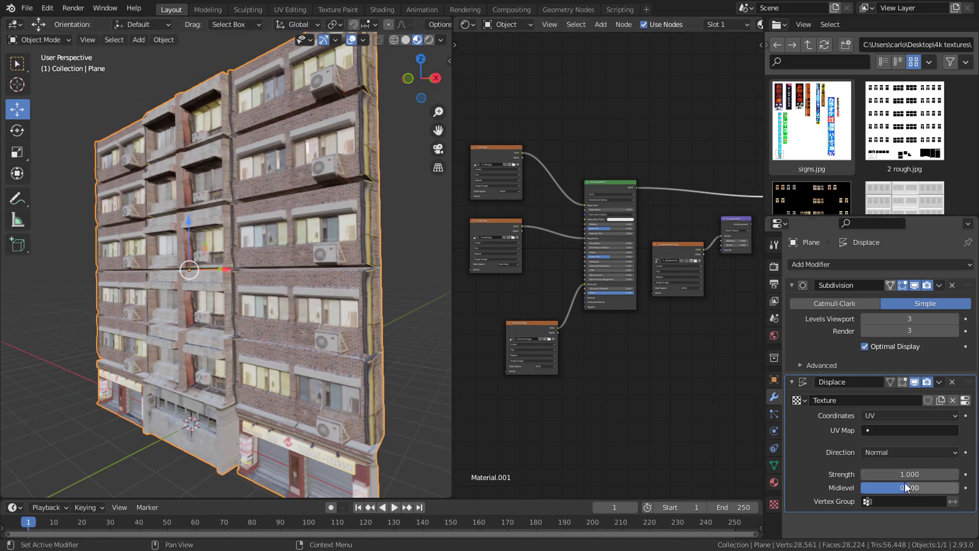
{"action": "mouse_move", "coordinate": [905, 474]}
{"action": "left_mouse_down"}
{"action": "mouse_move", "coordinate": [866, 474]}
{"action": "mouse_move", "coordinate": [867, 487]}
{"action": "mouse_move", "coordinate": [933, 473]}
{"action": "mouse_move", "coordinate": [905, 475]}
{"action": "left_mouse_up"}
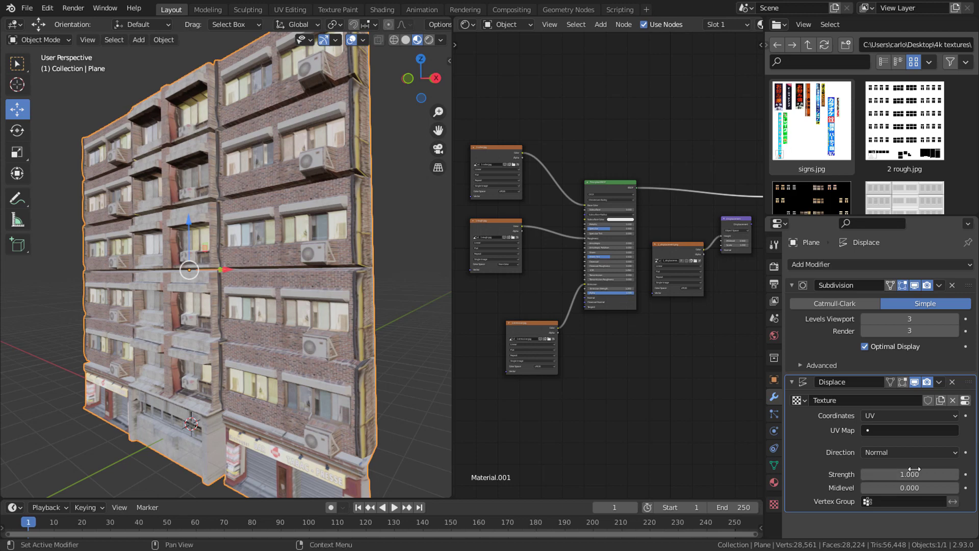
Set the Subdivision modifier to 1 viewport level and 5 render levels, inspecting the facade.
{"action": "left_click", "coordinate": [955, 319]}
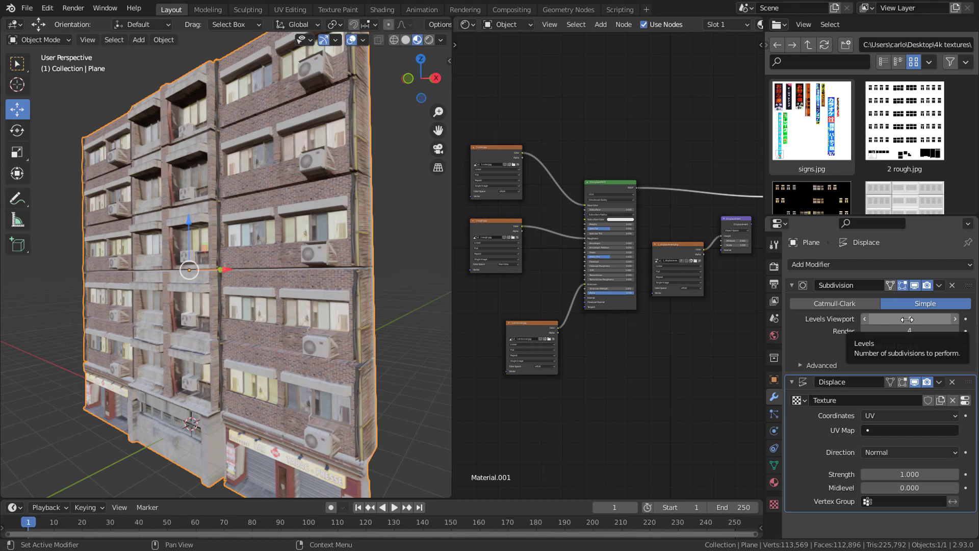
{"action": "mouse_move", "coordinate": [314, 292]}
{"action": "middle_mouse_down"}
{"action": "mouse_move", "coordinate": [356, 273]}
{"action": "mouse_move", "coordinate": [207, 259]}
{"action": "mouse_move", "coordinate": [218, 261]}
{"action": "middle_mouse_up"}
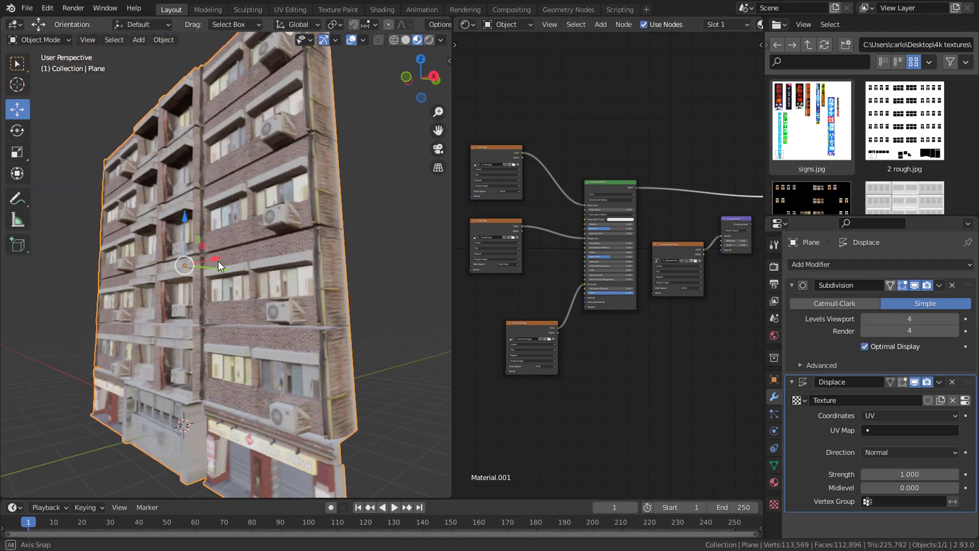
{"action": "scroll", "coordinate": [307, 242], "scroll_direction": "down", "scroll_amount": 2}
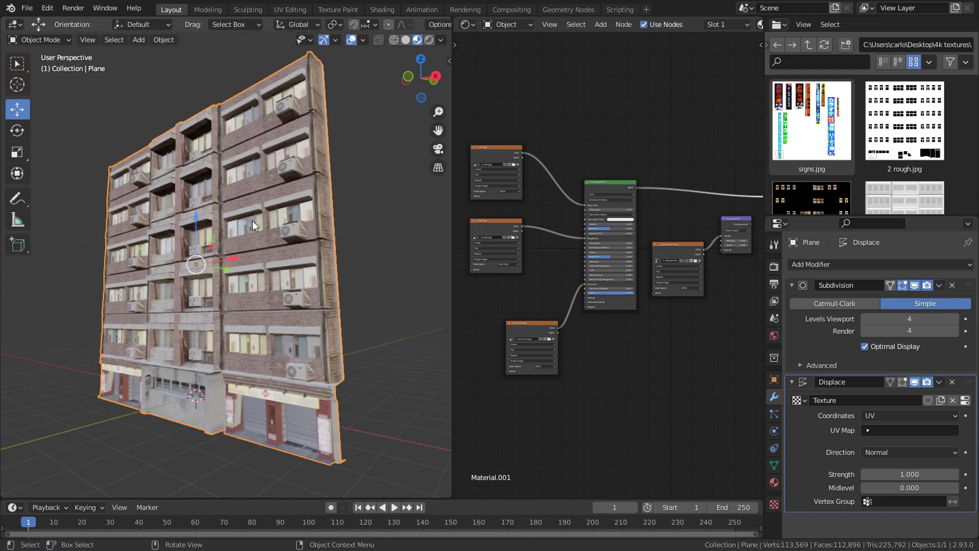
{"action": "middle_click_drag", "start_coordinate": [213, 246], "coordinate": [262, 250]}
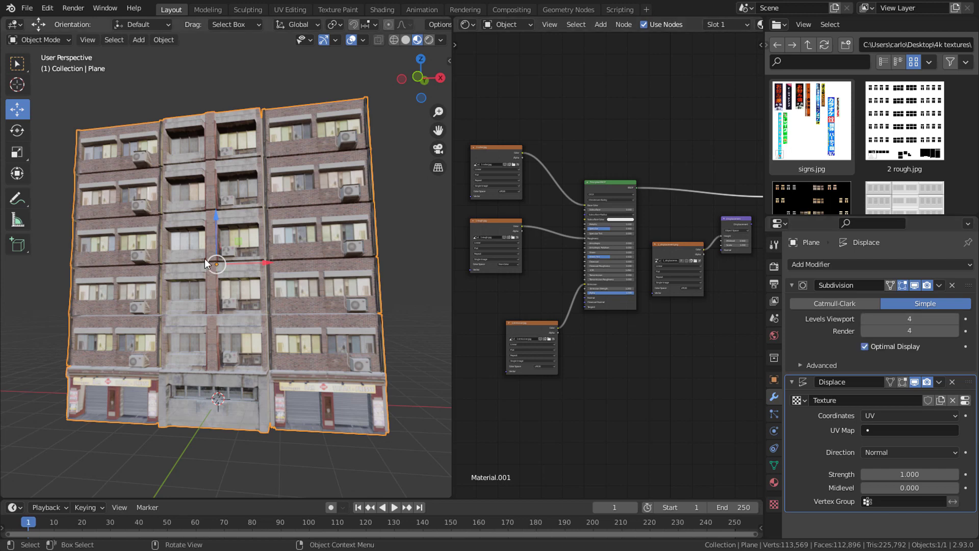
{"action": "left_click", "coordinate": [864, 320]}
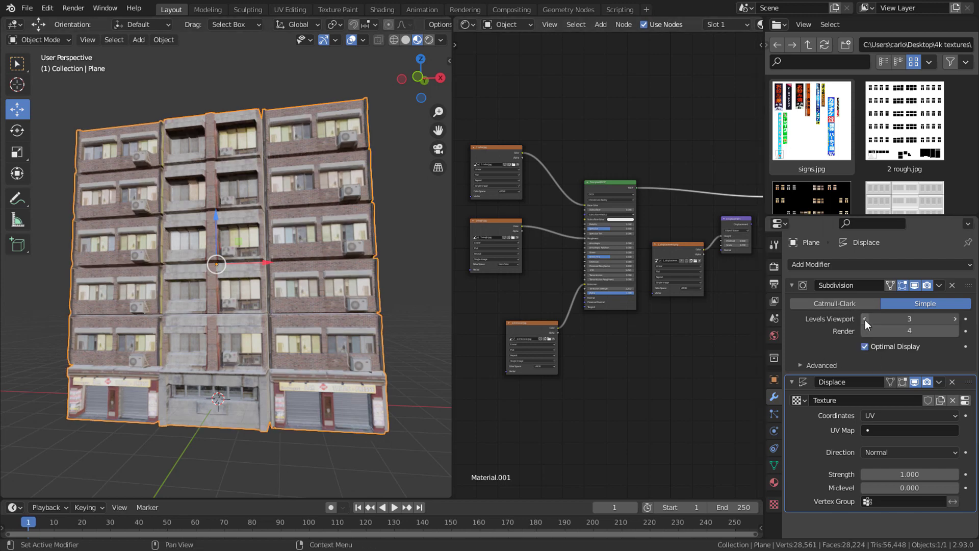
{"action": "left_click", "coordinate": [865, 320]}
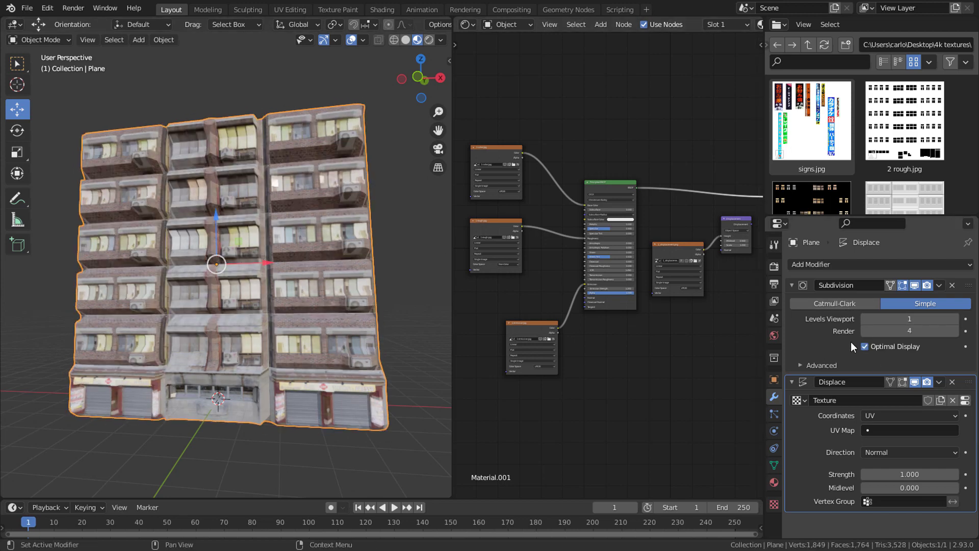
{"action": "left_click_drag", "start_coordinate": [869, 330], "coordinate": [883, 331]}
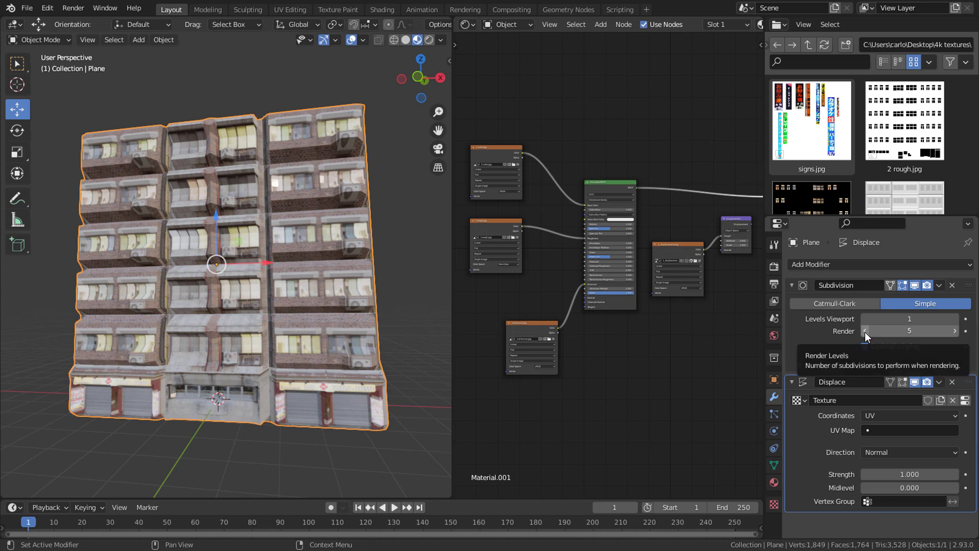
{"action": "left_click", "coordinate": [865, 331]}
{"action": "mouse_move", "coordinate": [909, 331]}
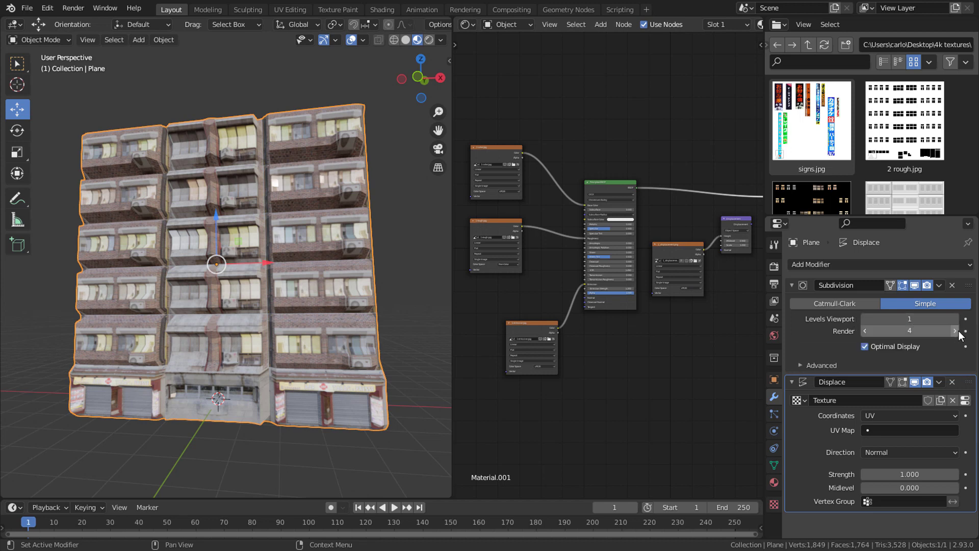
{"action": "middle_click_drag", "start_coordinate": [316, 232], "coordinate": [265, 228]}
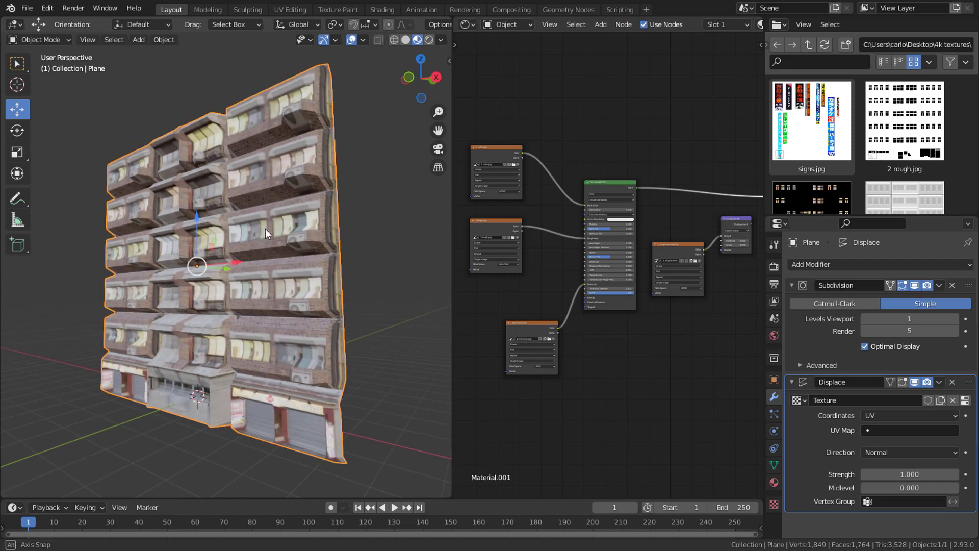